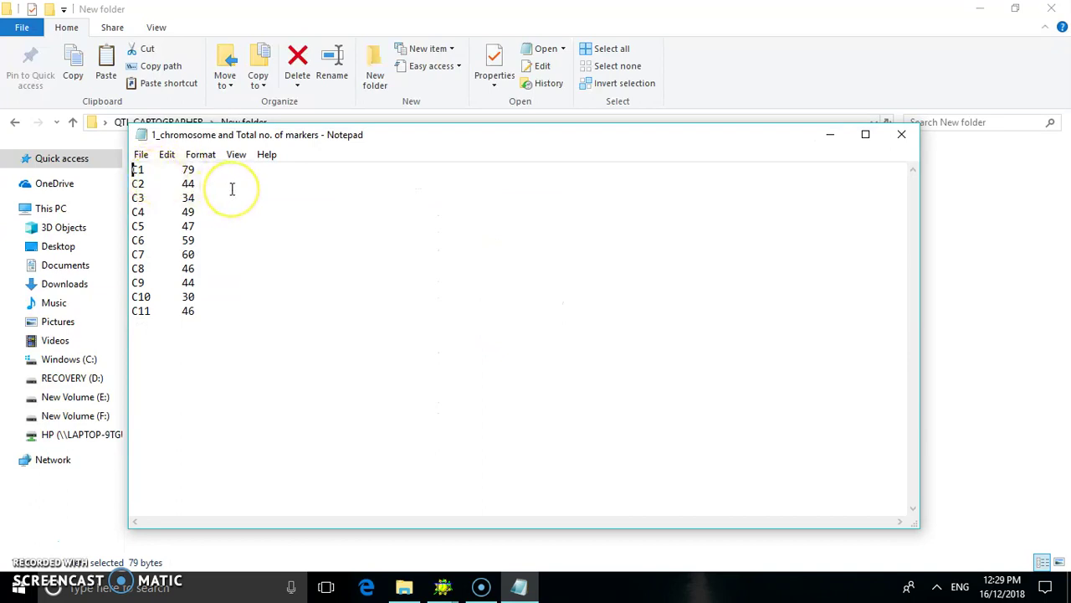
# Step: Close the chromosome-count file, then view and close '2_Marker labl' in Notepad
pyautogui.click(904, 136)
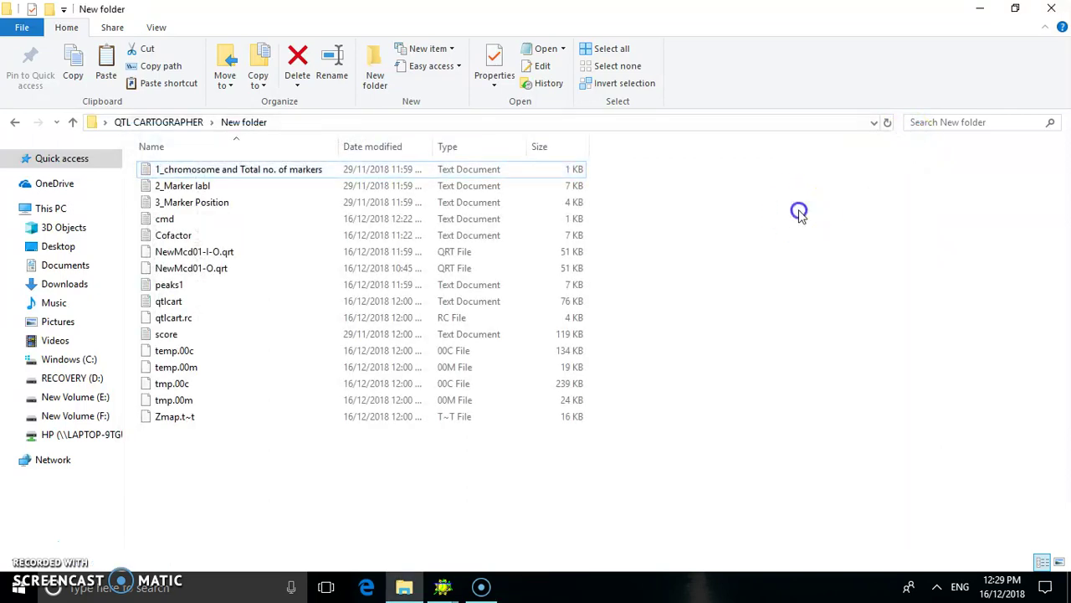
pyautogui.doubleClick(568, 185)
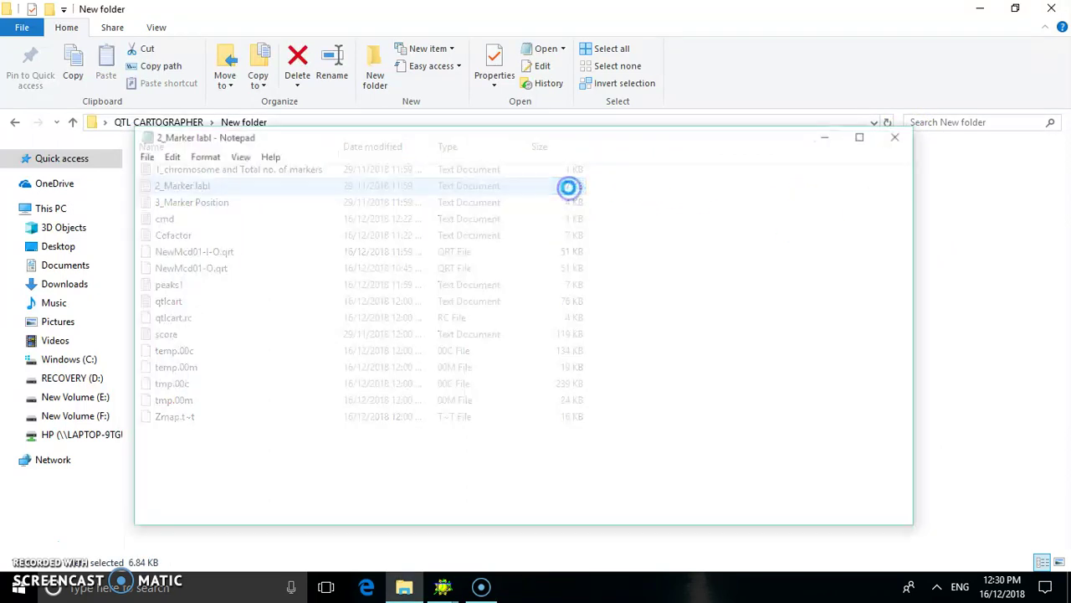
pyautogui.click(902, 136)
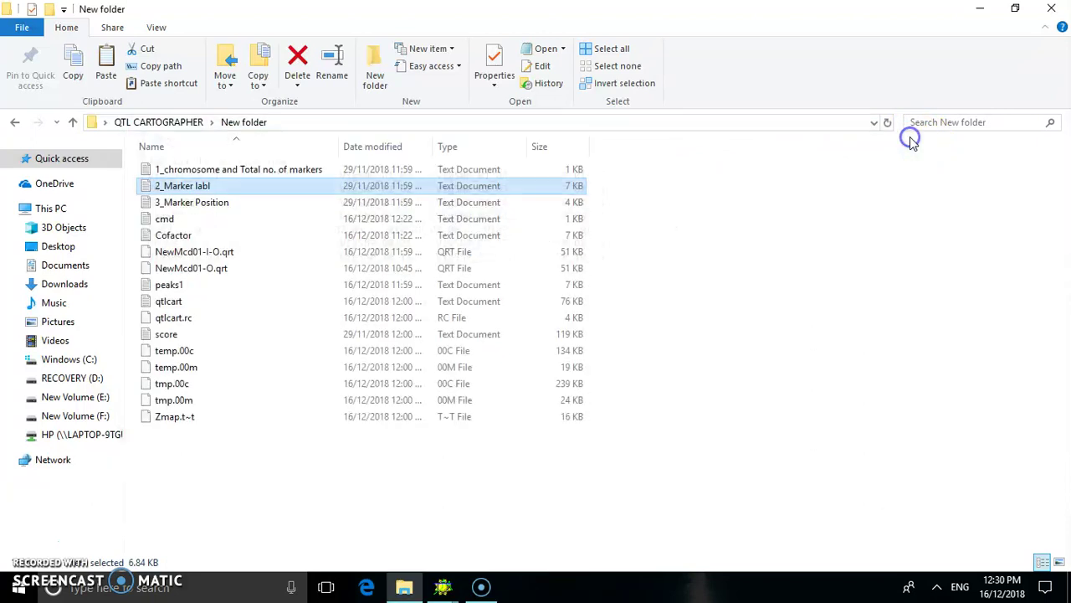
pyautogui.click(579, 204)
# Step: View and close '3_Marker Position' and 'score' in Notepad, then close the New folder window
pyautogui.doubleClick(578, 204)
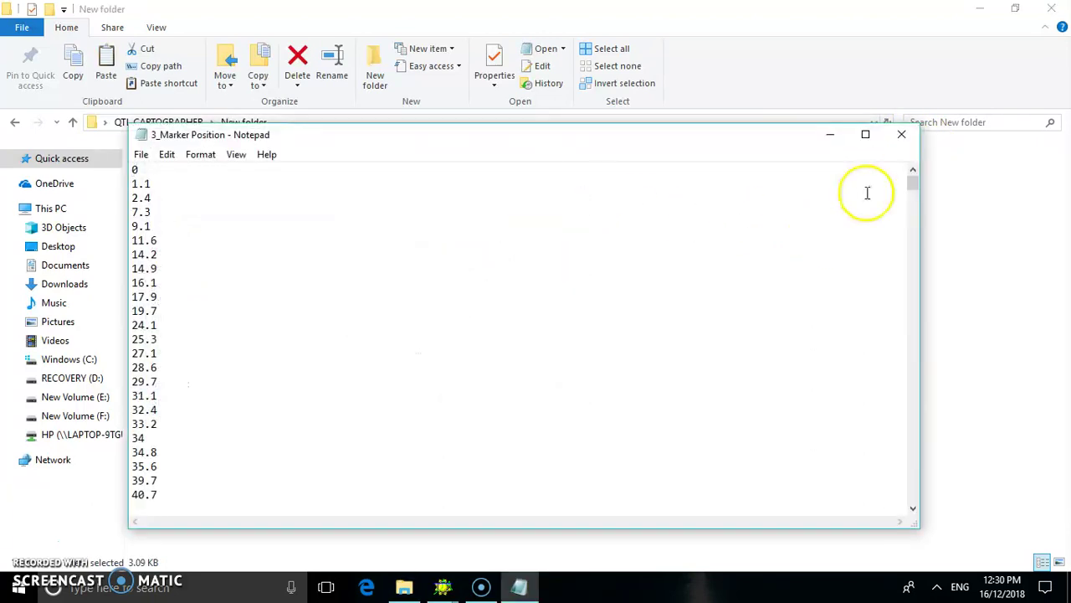
pyautogui.click(901, 135)
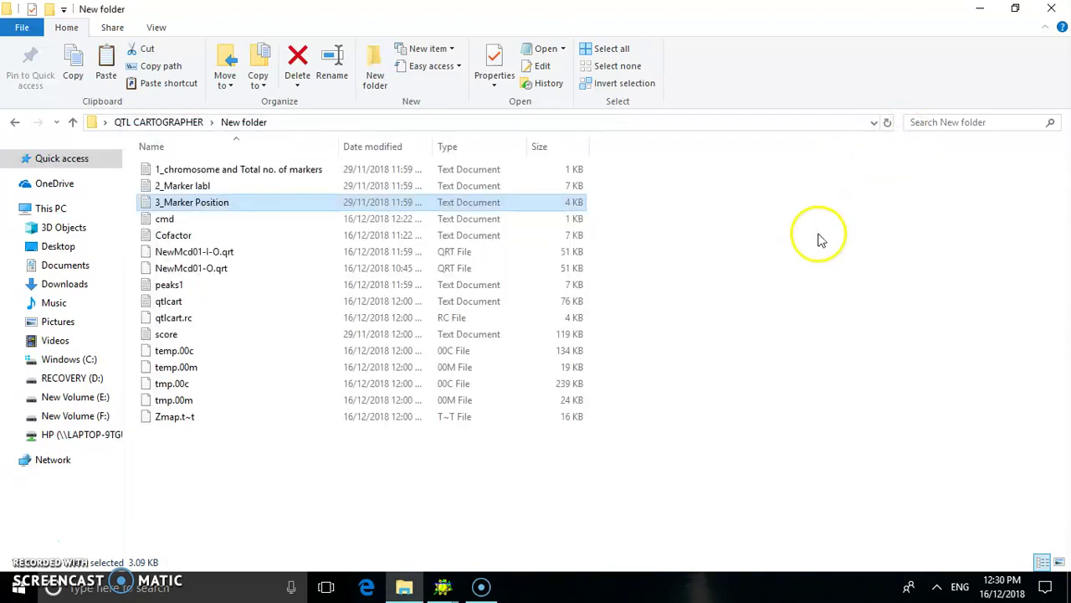
pyautogui.click(574, 336)
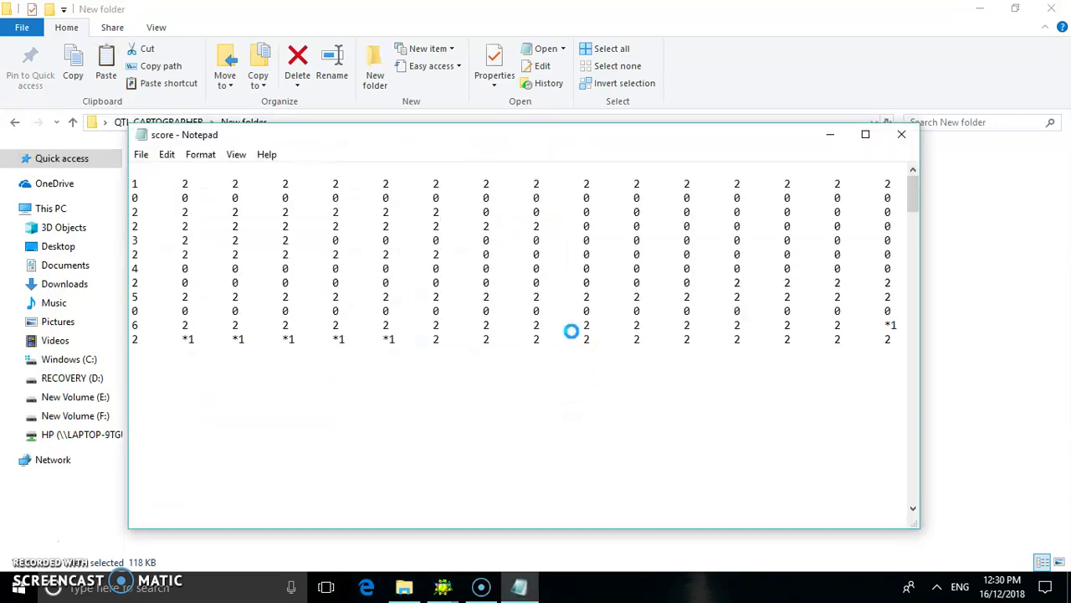
pyautogui.click(904, 134)
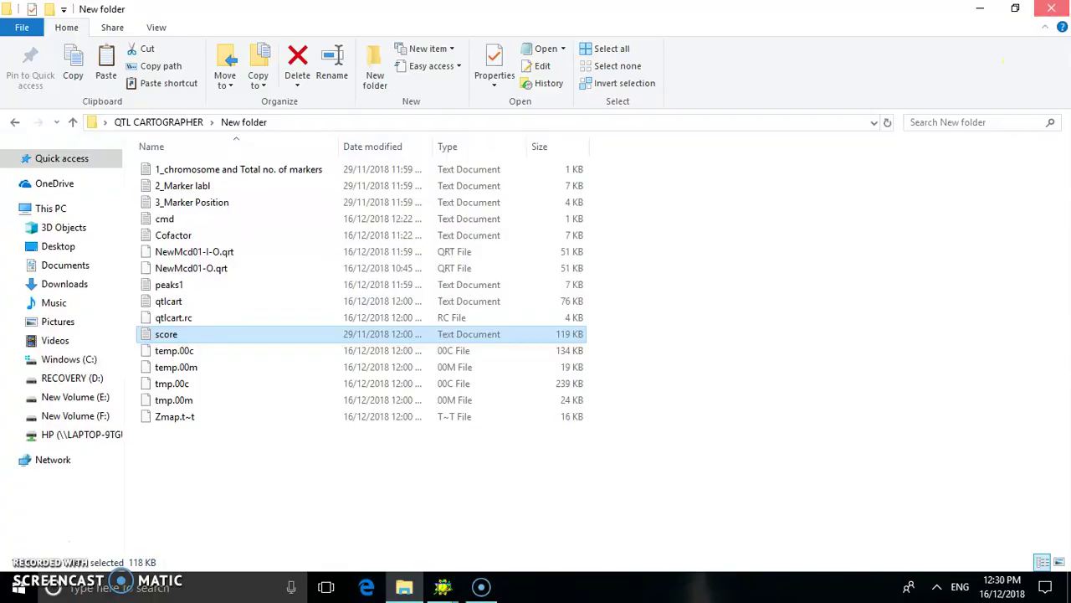
pyautogui.click(1051, 8)
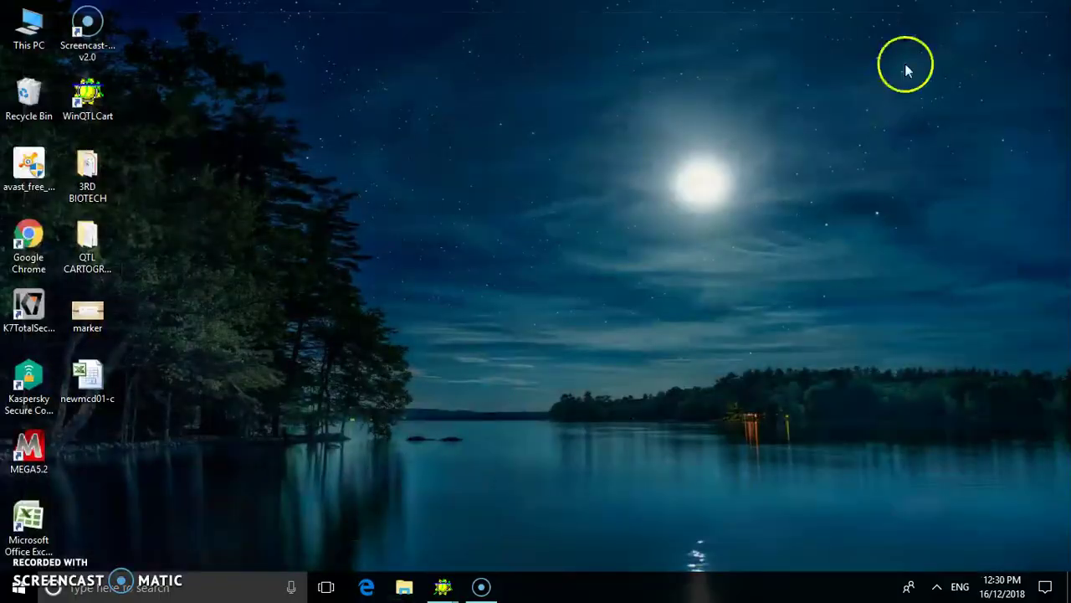
# Step: Launch WinQTLCart from its desktop shortcut
pyautogui.click(676, 169)
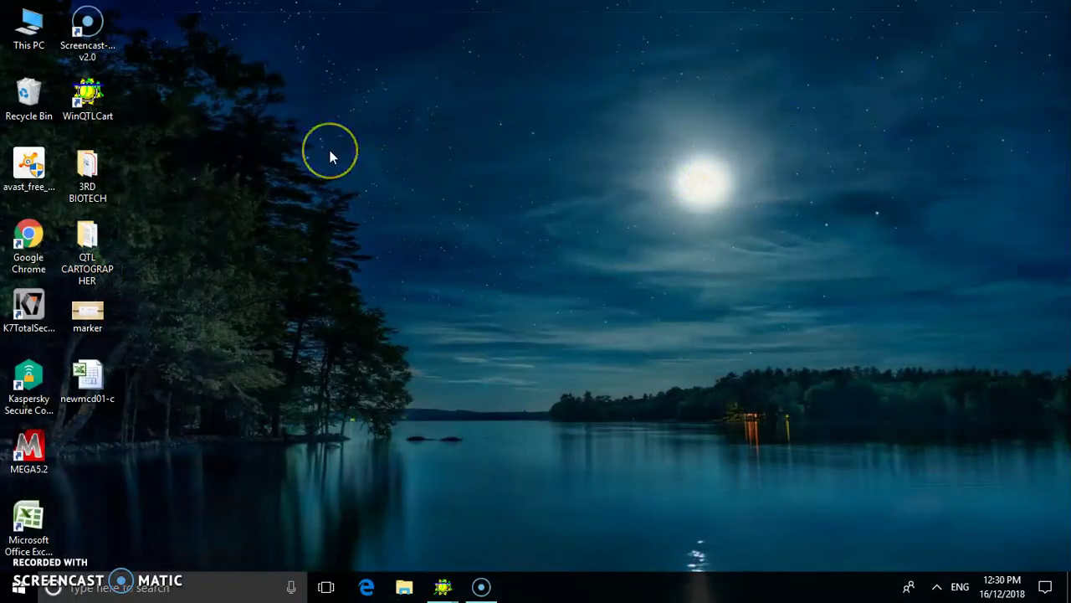
pyautogui.doubleClick(88, 101)
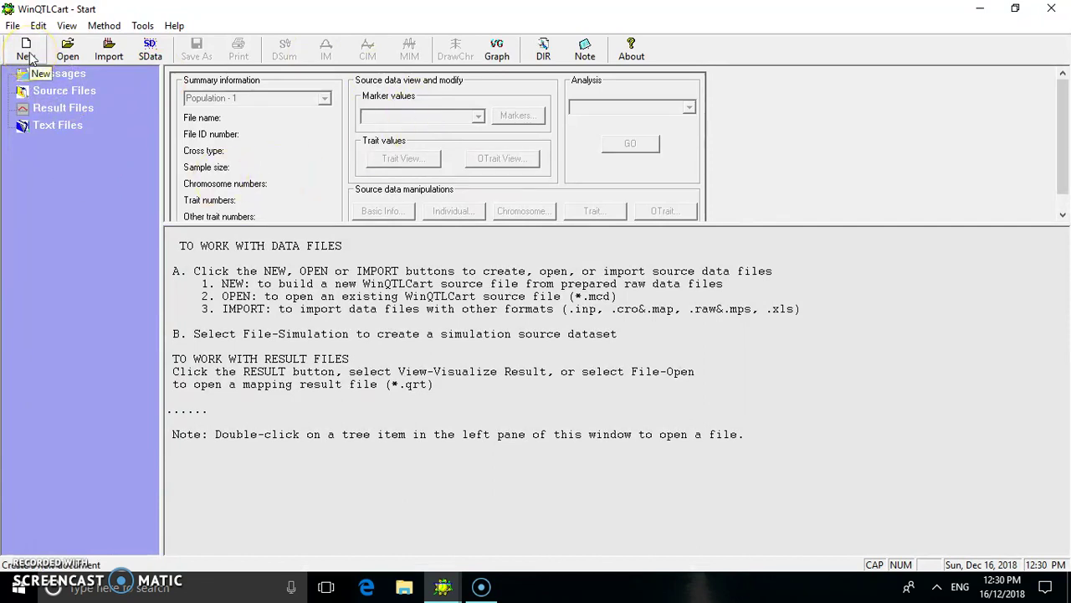
pyautogui.click(68, 61)
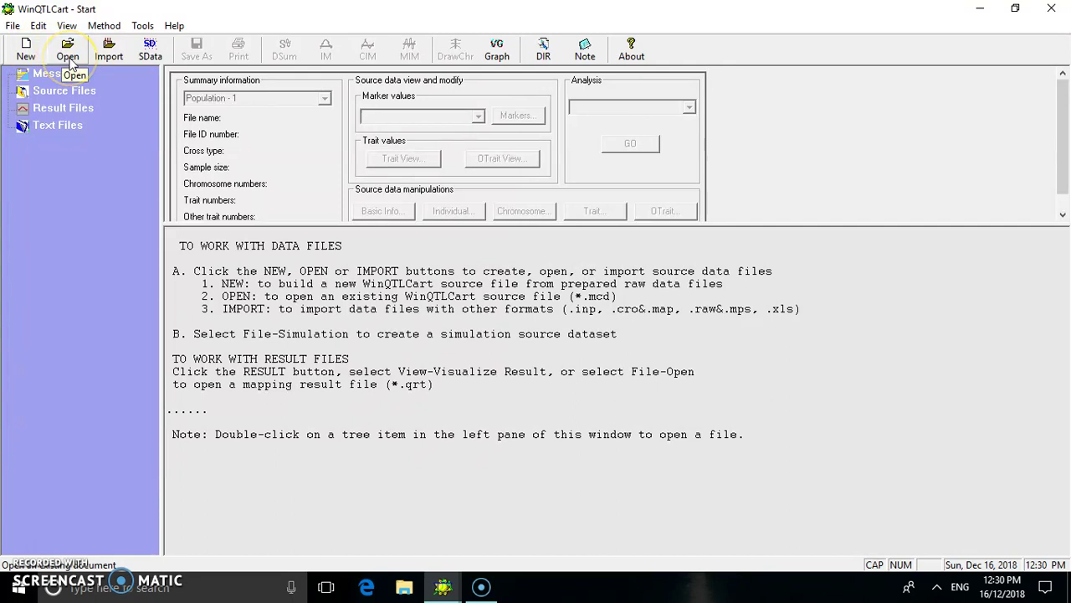
pyautogui.click(126, 56)
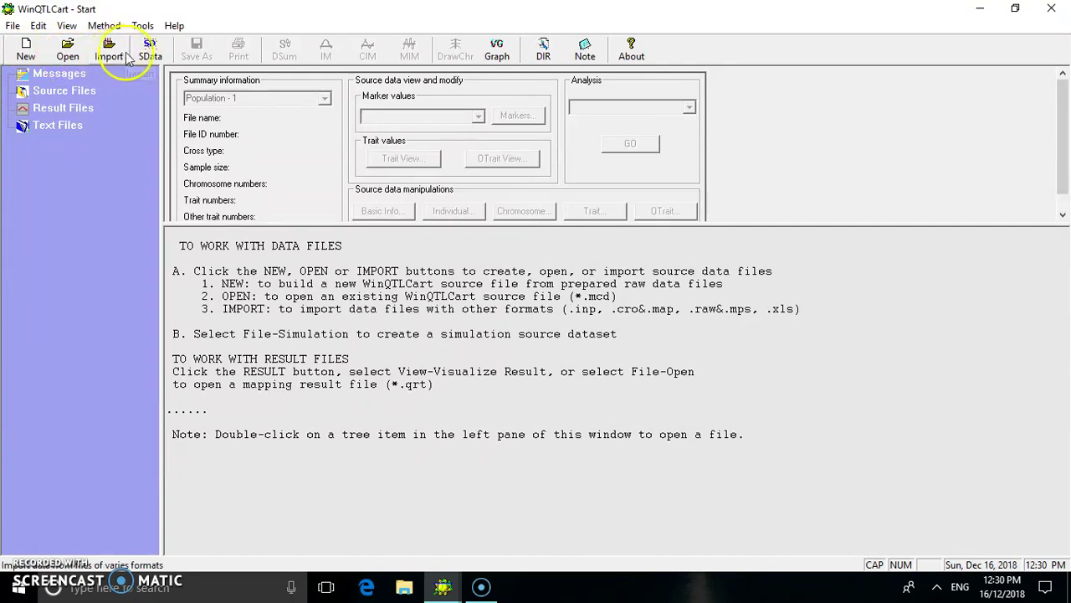
pyautogui.click(127, 56)
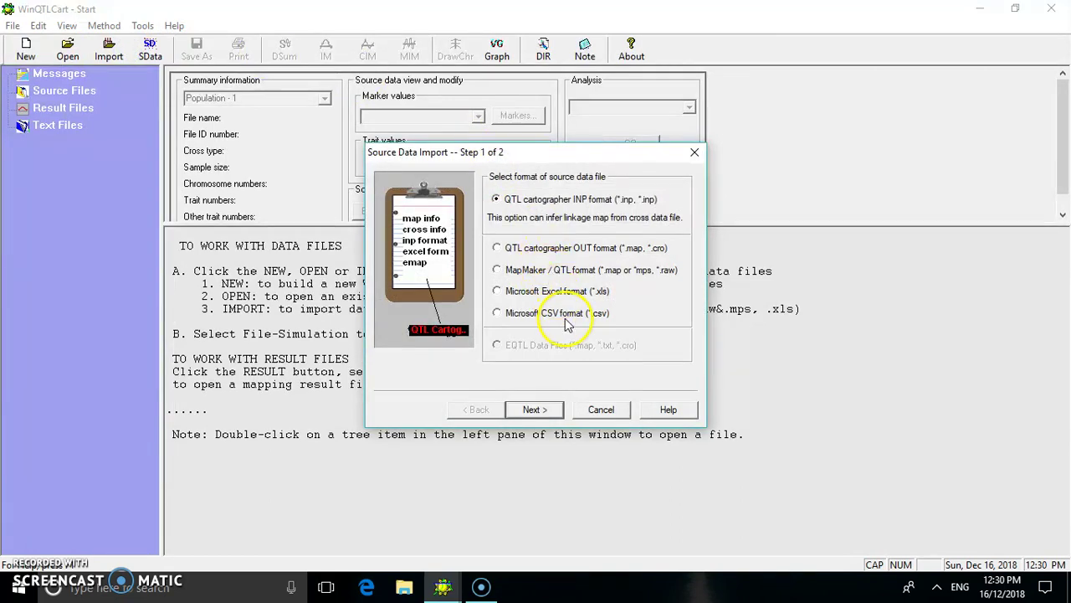
pyautogui.click(695, 153)
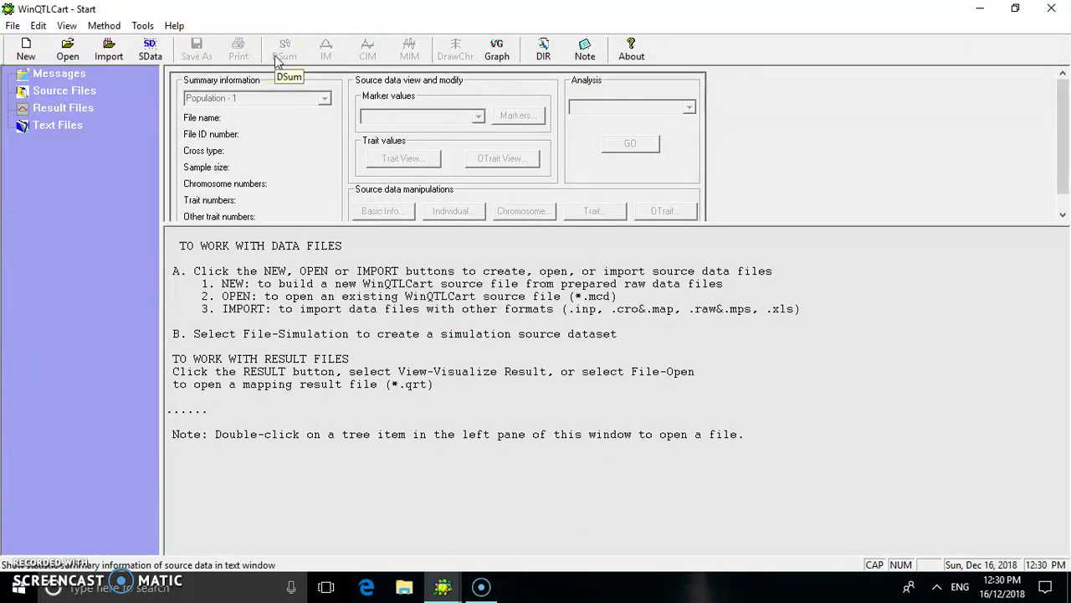
pyautogui.click(325, 64)
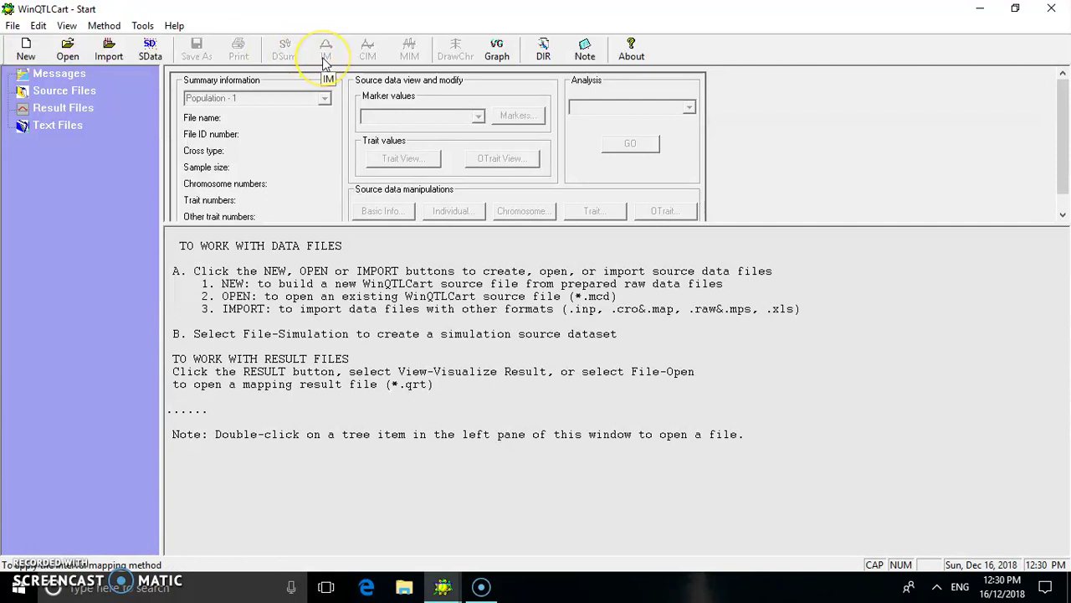
pyautogui.click(377, 67)
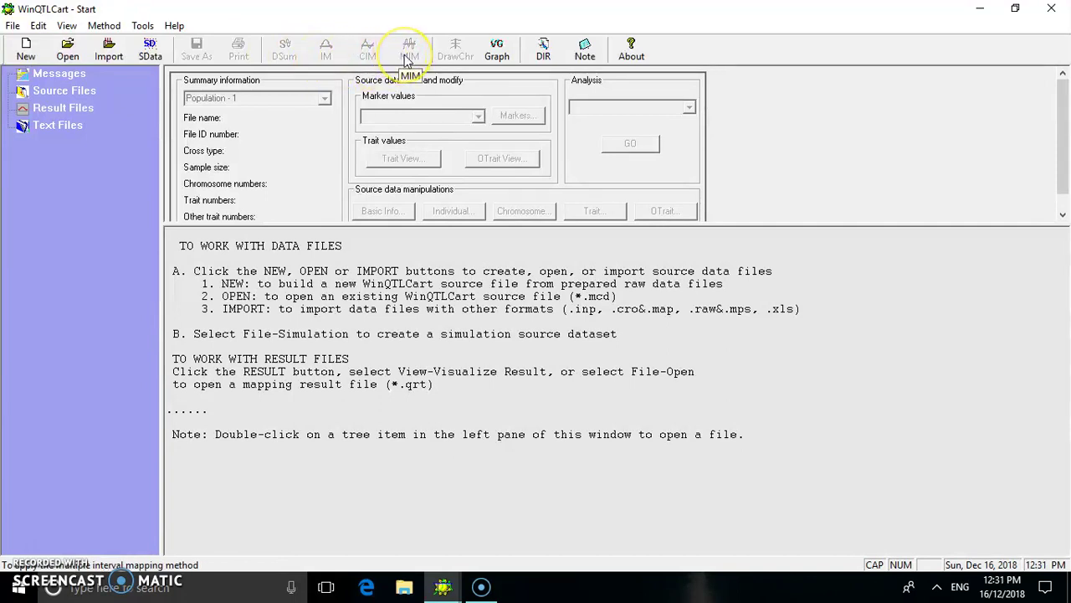
pyautogui.click(452, 57)
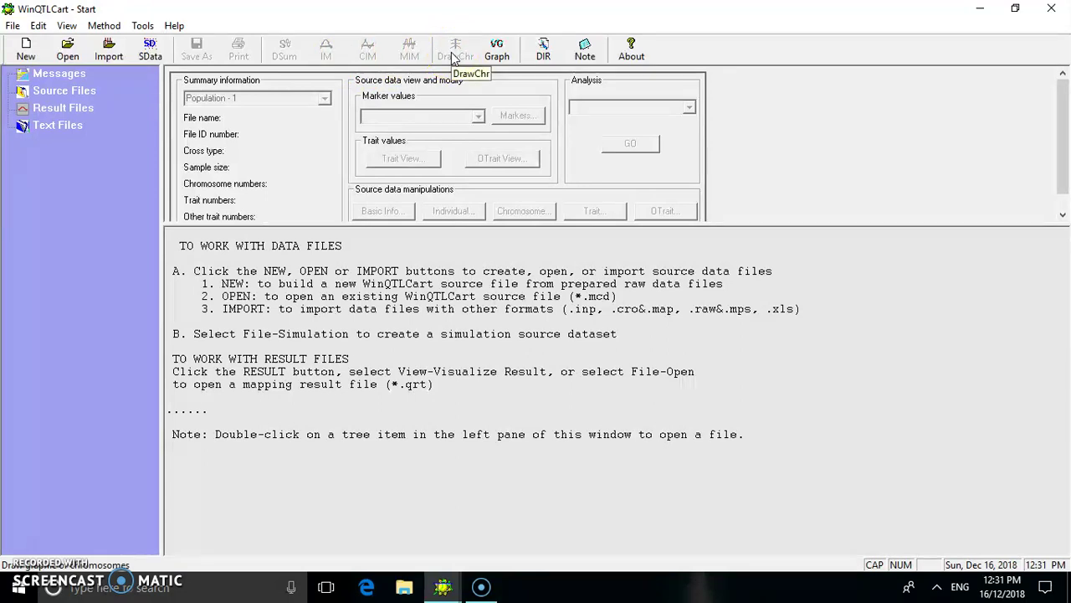
pyautogui.click(487, 57)
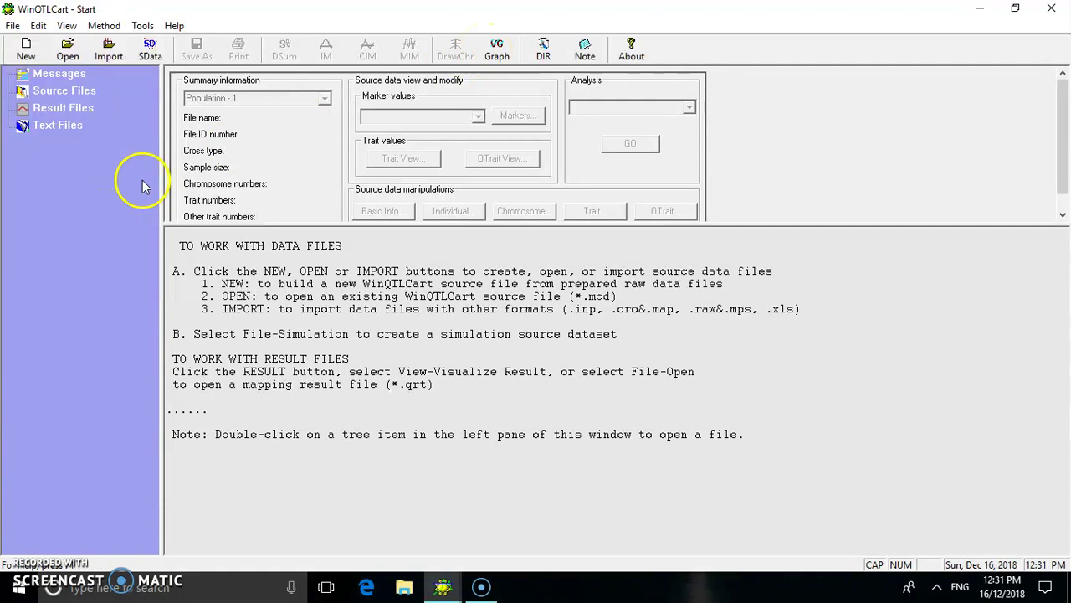
pyautogui.click(26, 50)
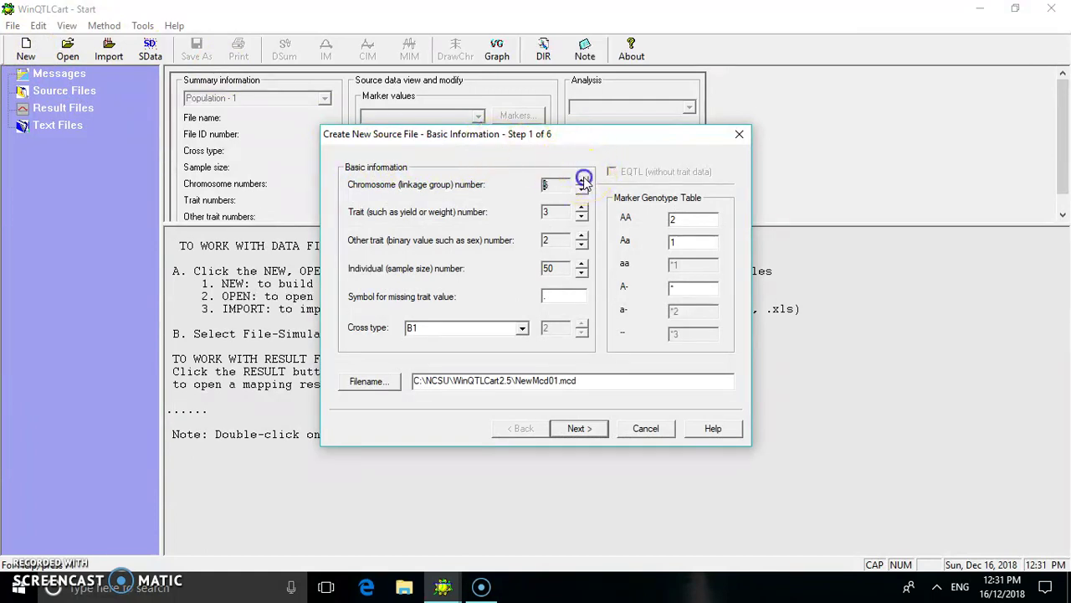
# Step: Set 11 chromosomes, 1 trait, 0 other traits, 108 individuals and cross type Ri0
pyautogui.click(584, 180)
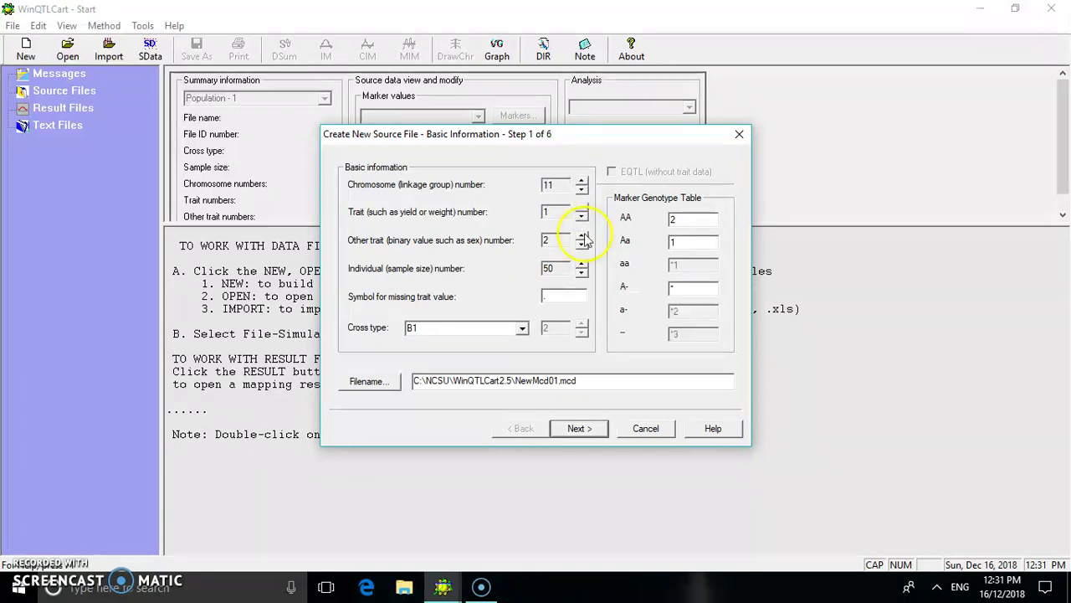
pyautogui.click(582, 245)
pyautogui.click(582, 245)
pyautogui.click(581, 264)
pyautogui.click(581, 264)
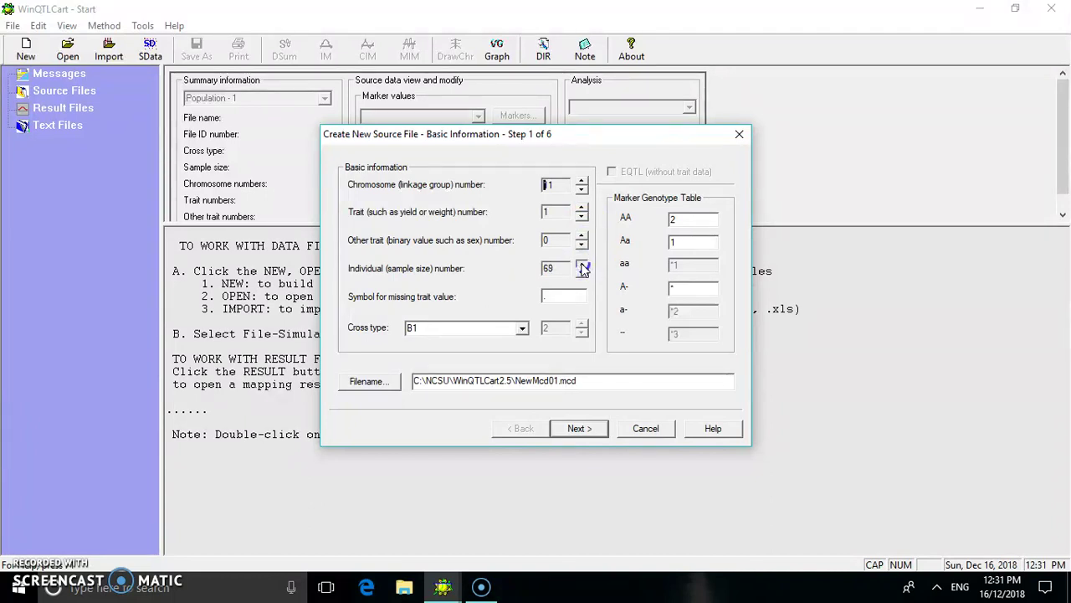
pyautogui.click(582, 273)
pyautogui.click(582, 272)
pyautogui.click(582, 273)
pyautogui.write('1')
pyautogui.click(523, 327)
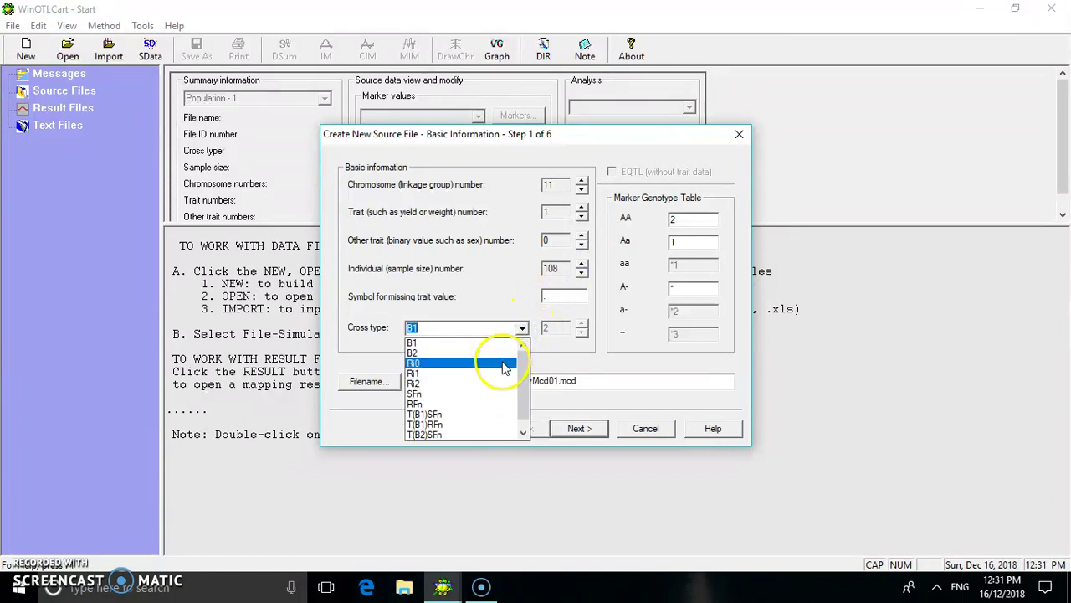
pyautogui.click(500, 362)
pyautogui.click(580, 427)
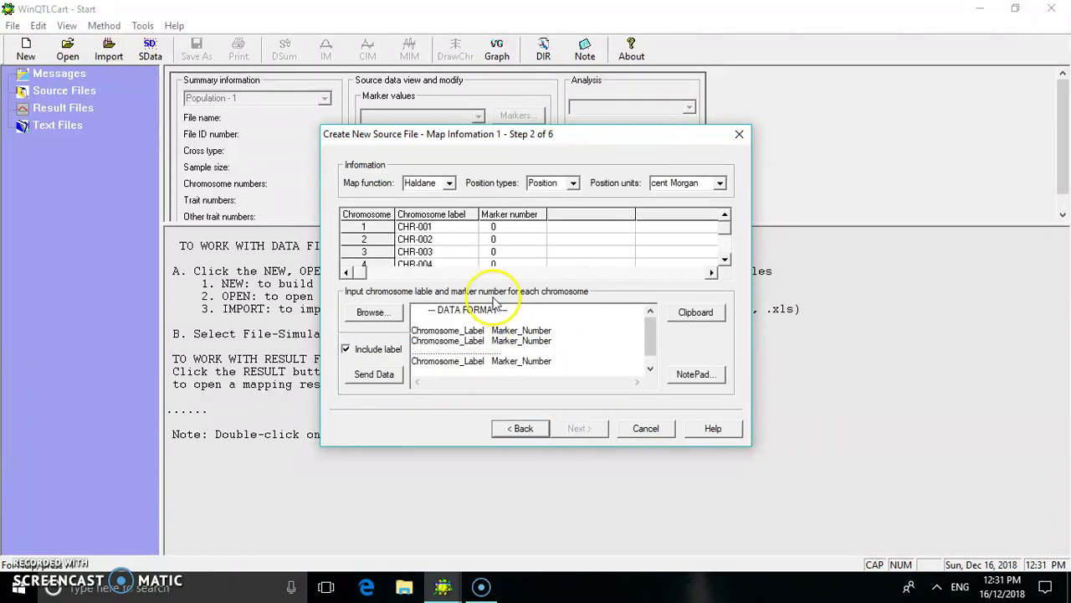
# Step: Fill the map table from '1_chromosome and Total no. of markers' (C1–C3 with 79, 44, 34 markers)
pyautogui.click(371, 313)
pyautogui.click(371, 312)
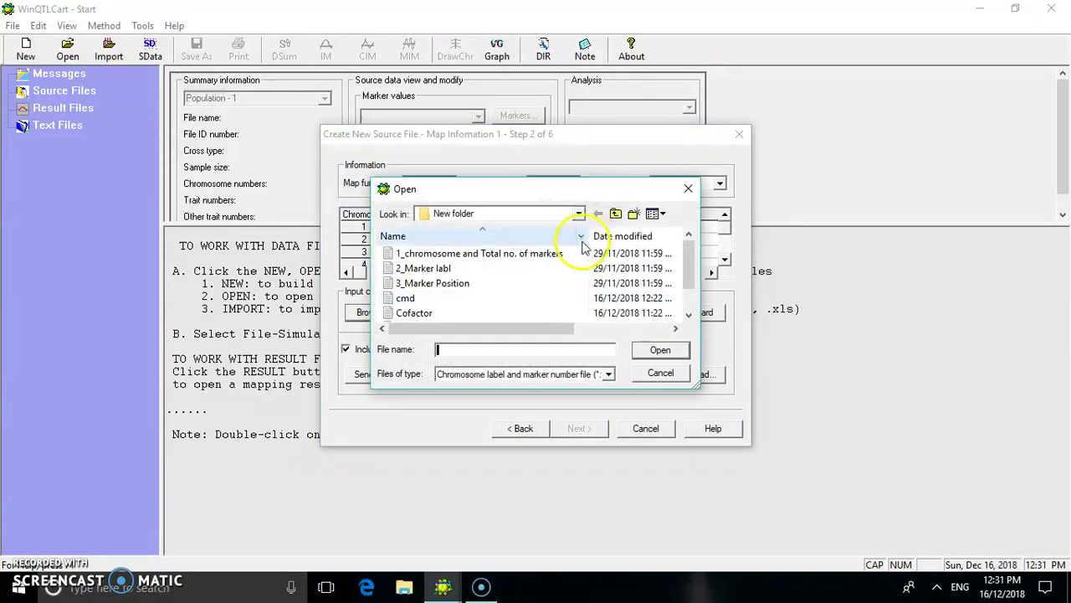
pyautogui.click(580, 254)
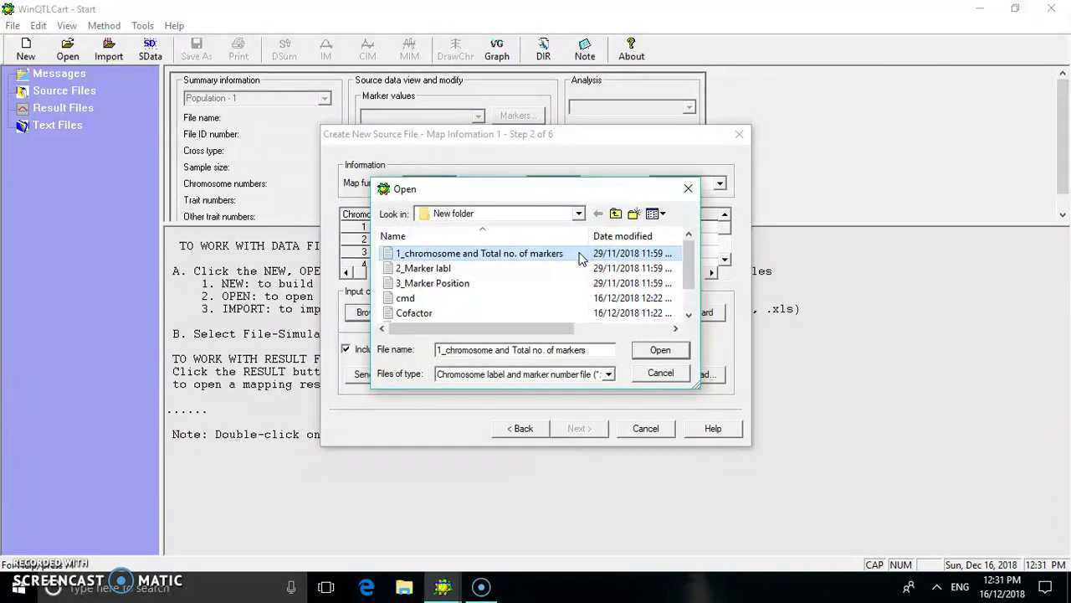
pyautogui.click(671, 354)
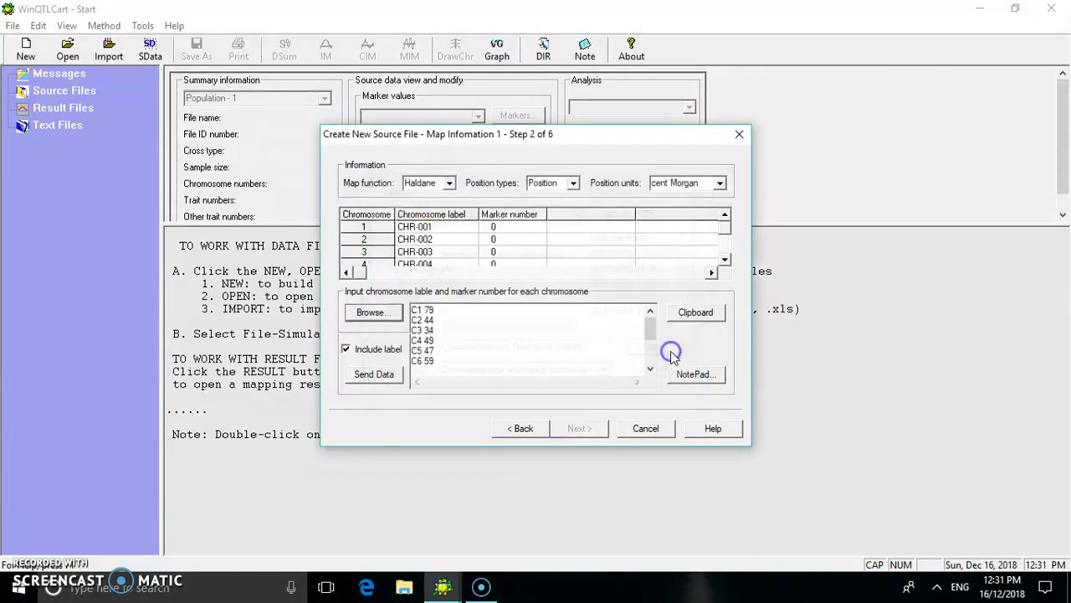
pyautogui.click(383, 375)
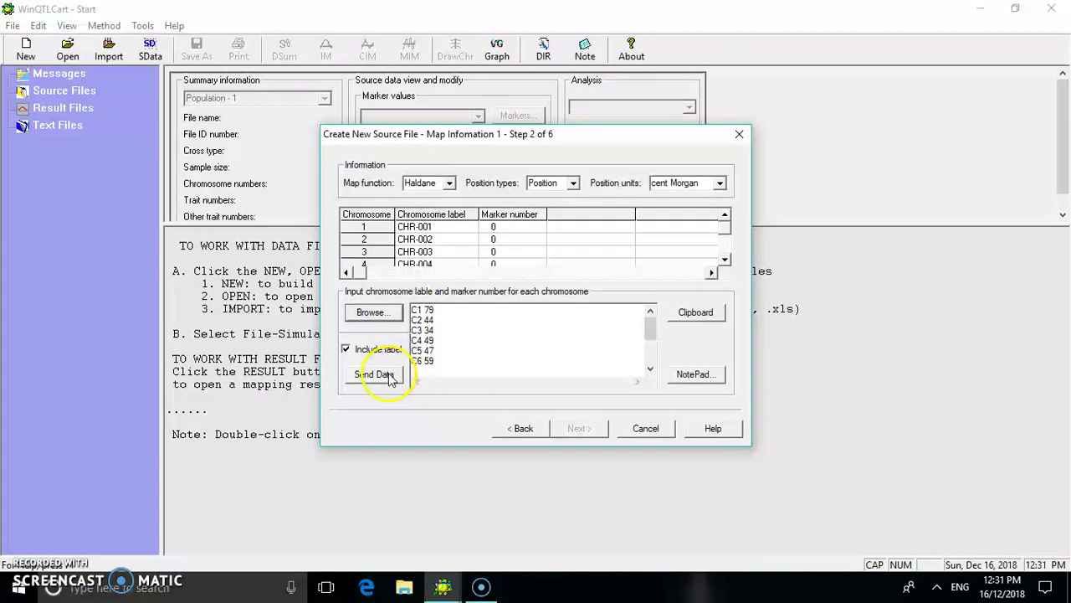
pyautogui.click(383, 375)
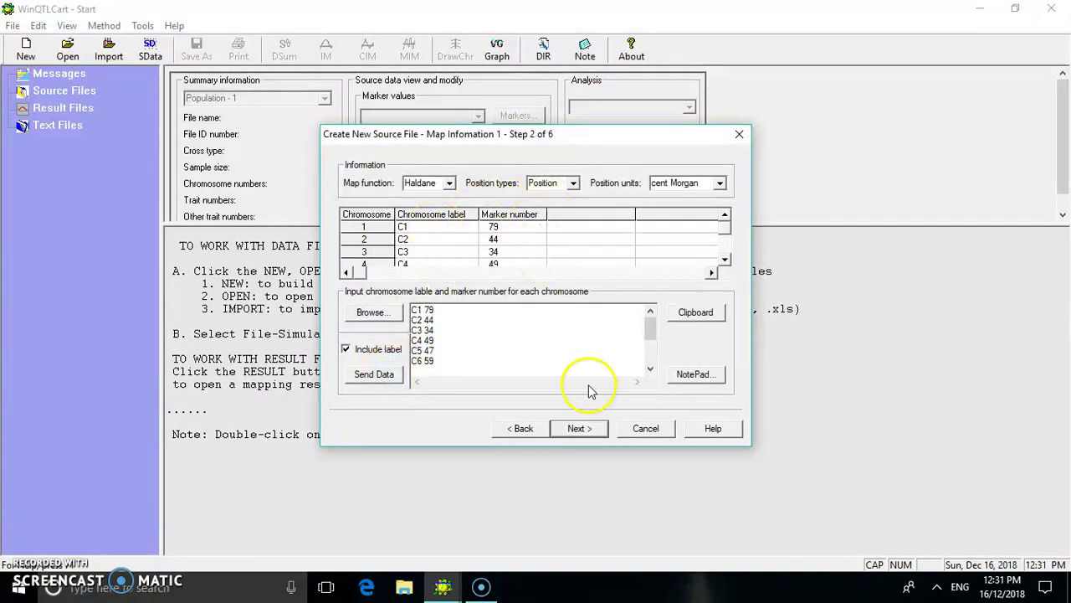
pyautogui.click(589, 429)
# Step: Load the VigSNP marker labels from '2_Marker labl' into the chromosome table
pyautogui.click(366, 279)
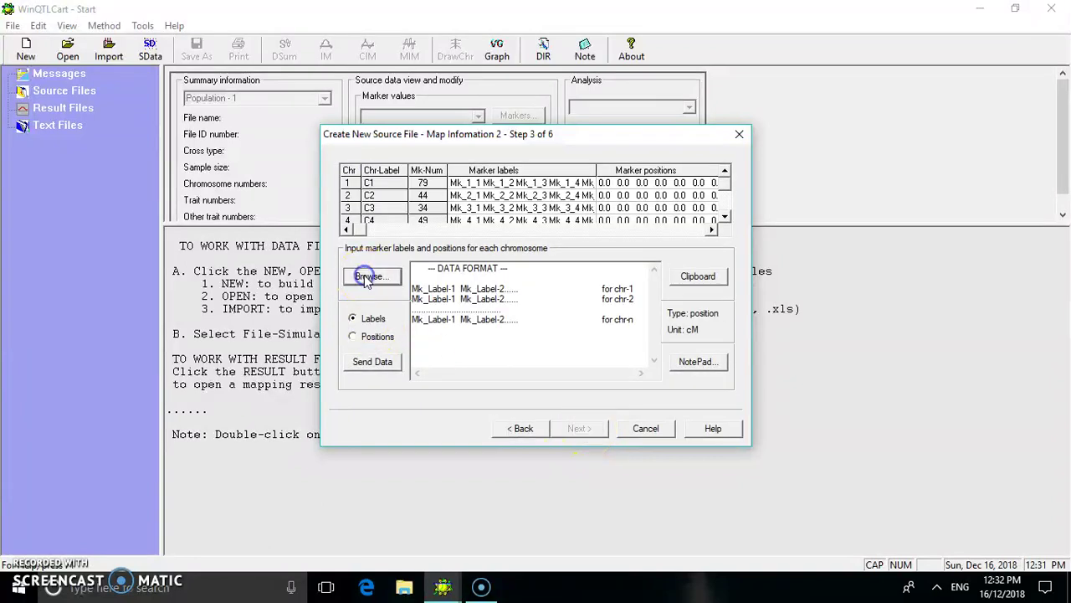
pyautogui.click(419, 270)
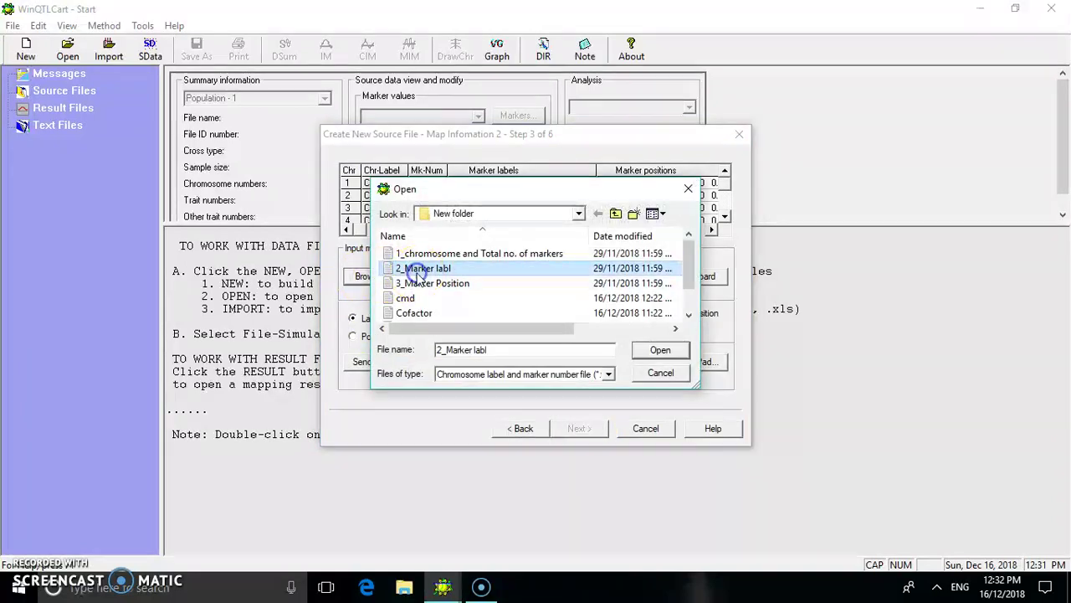
pyautogui.click(661, 350)
pyautogui.click(374, 366)
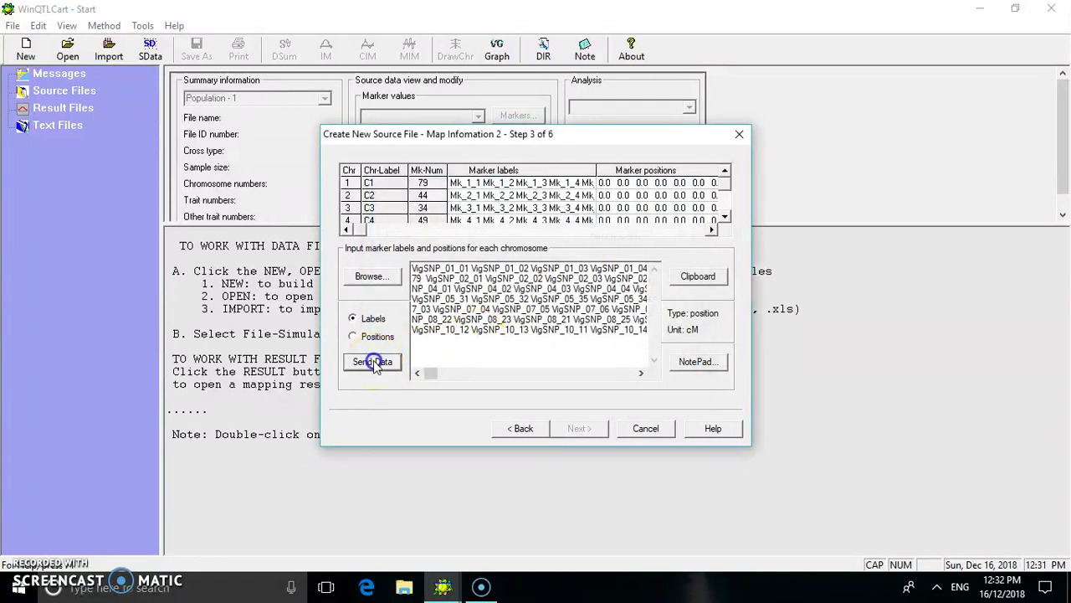
# Step: Load the cM marker positions from '3_Marker Position' into the table as Positions
pyautogui.click(386, 285)
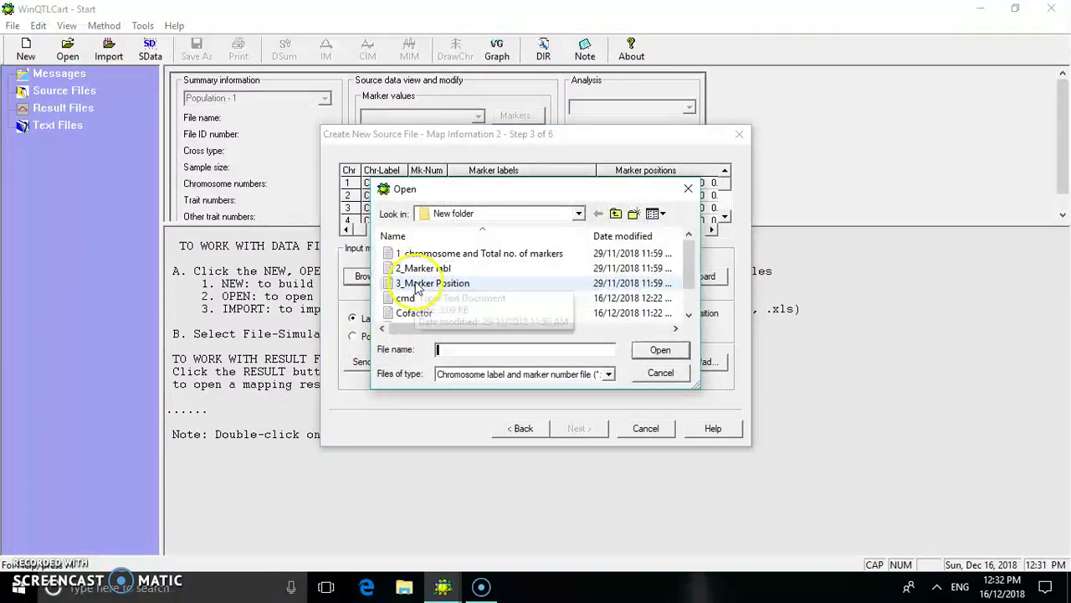
pyautogui.click(417, 284)
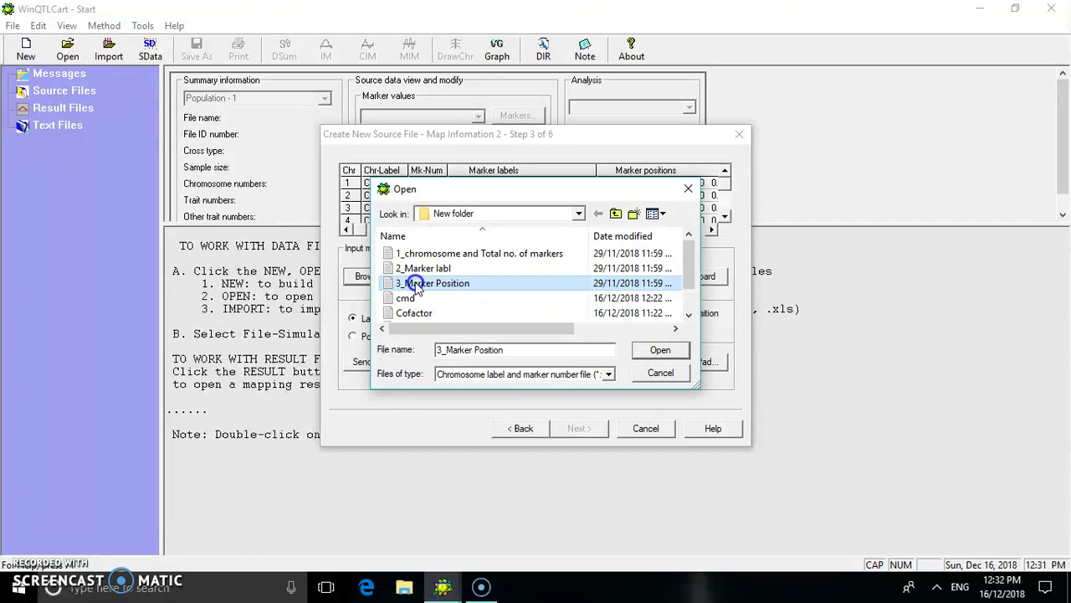
pyautogui.click(659, 351)
pyautogui.click(353, 335)
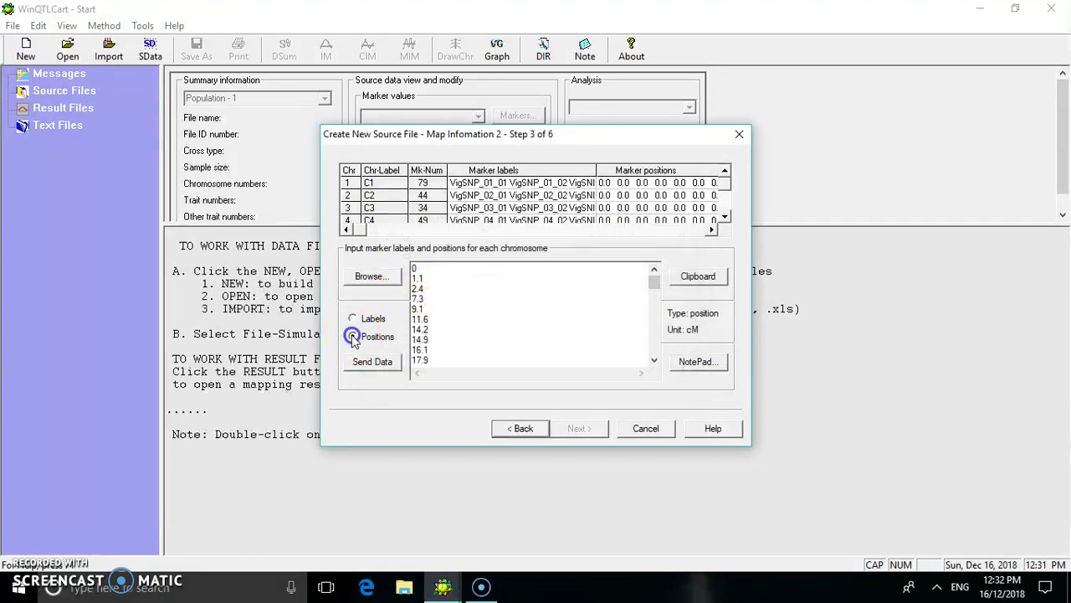
pyautogui.click(366, 361)
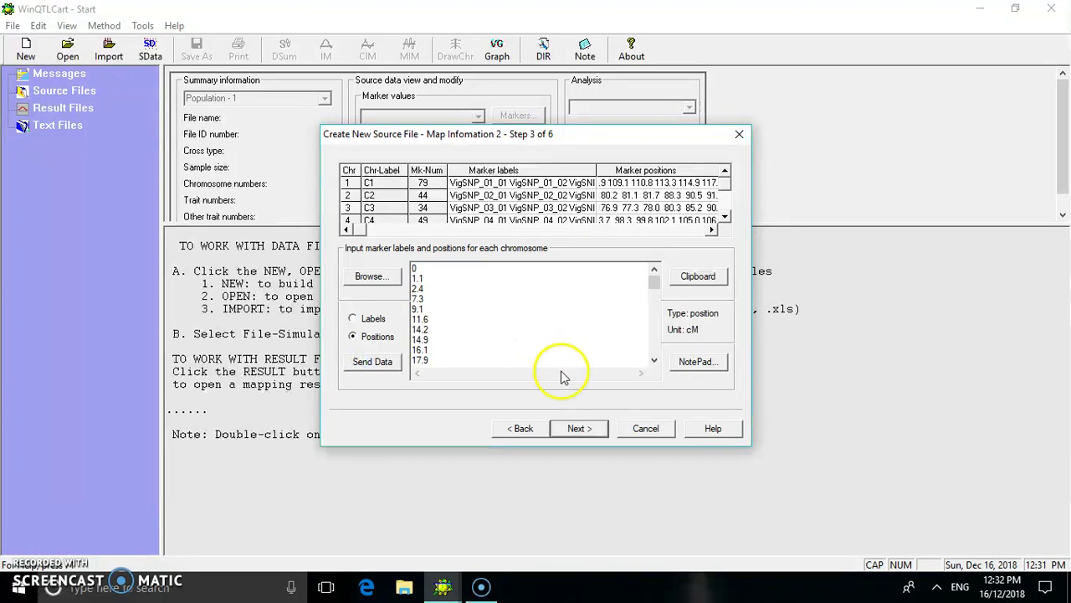
pyautogui.click(584, 427)
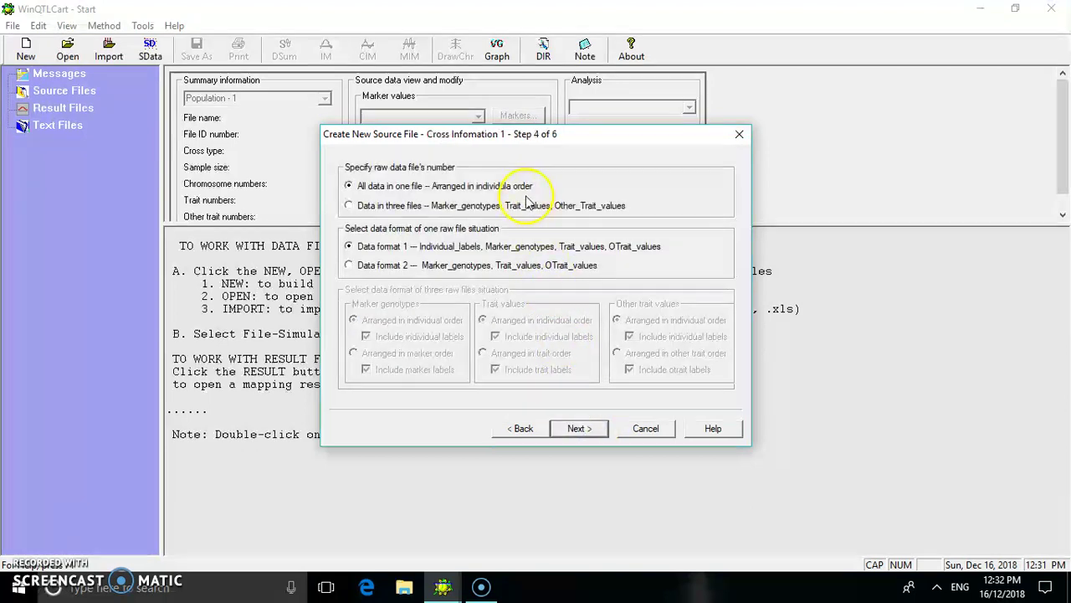
# Step: Load the score genotypes and sc trait values, then finish creating the source data file
pyautogui.click(583, 428)
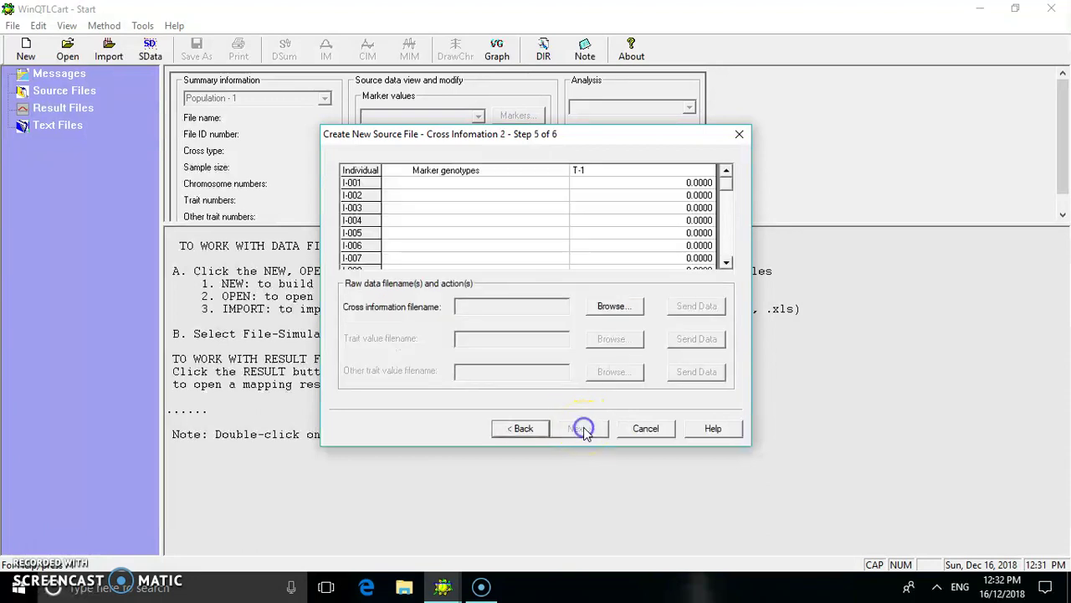
pyautogui.click(633, 309)
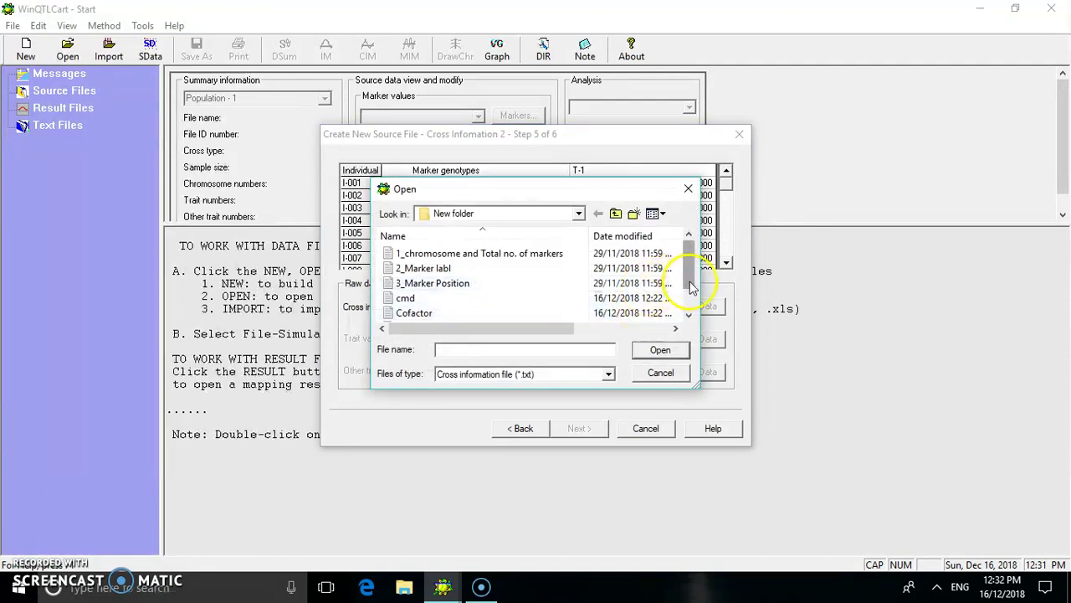
pyautogui.click(688, 289)
pyautogui.click(658, 313)
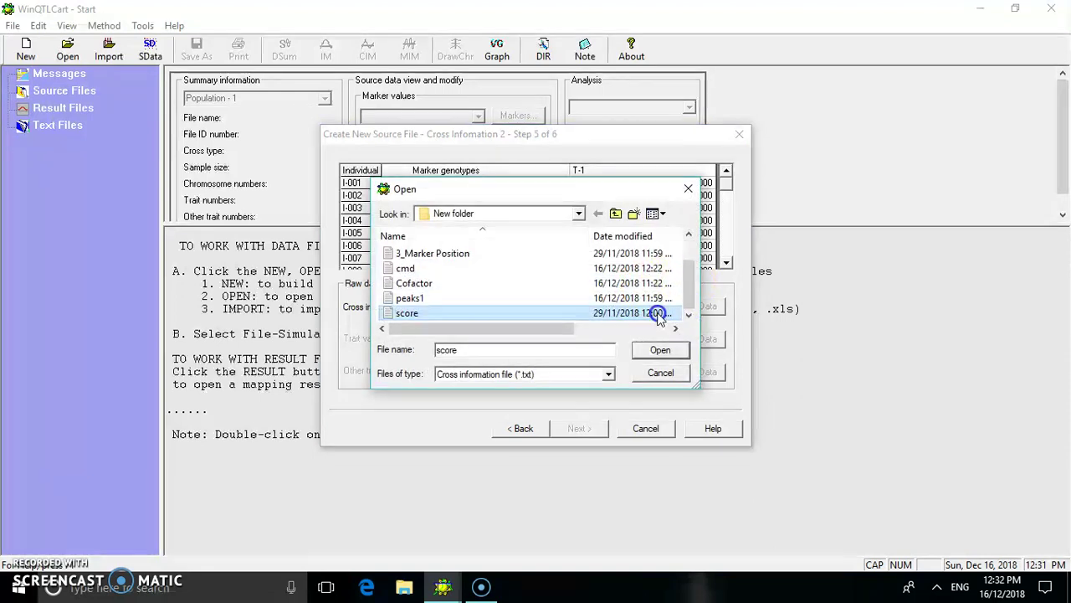
pyautogui.click(668, 355)
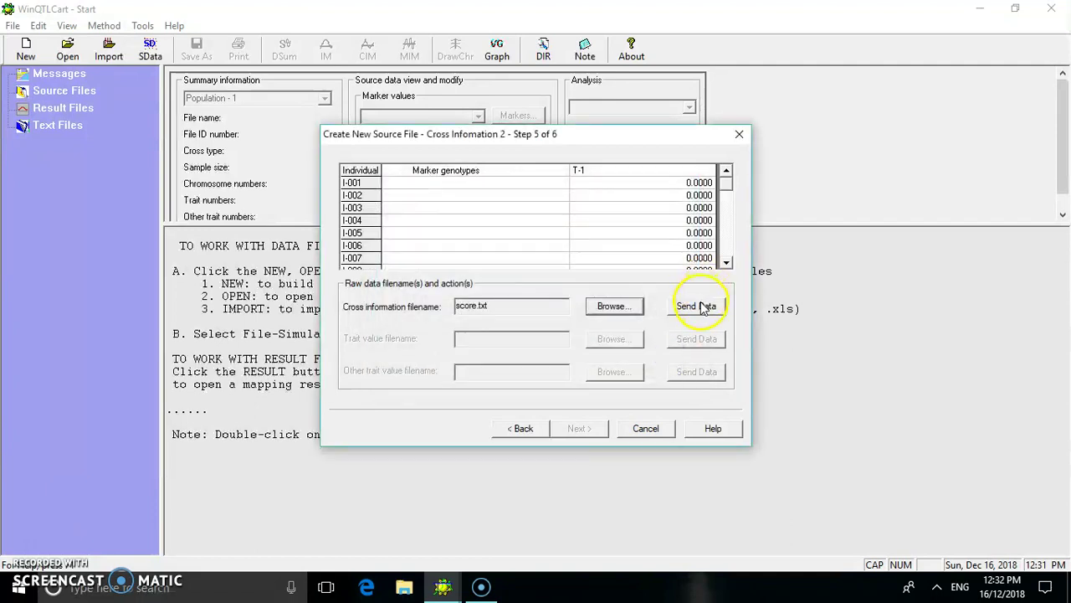
pyautogui.click(702, 307)
pyautogui.click(582, 428)
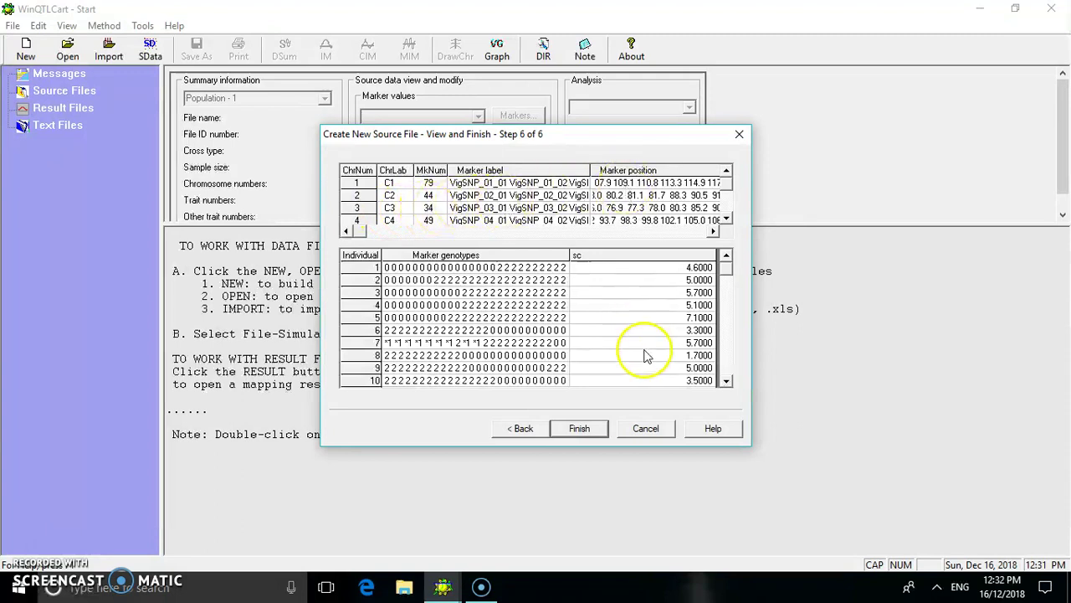
pyautogui.click(582, 433)
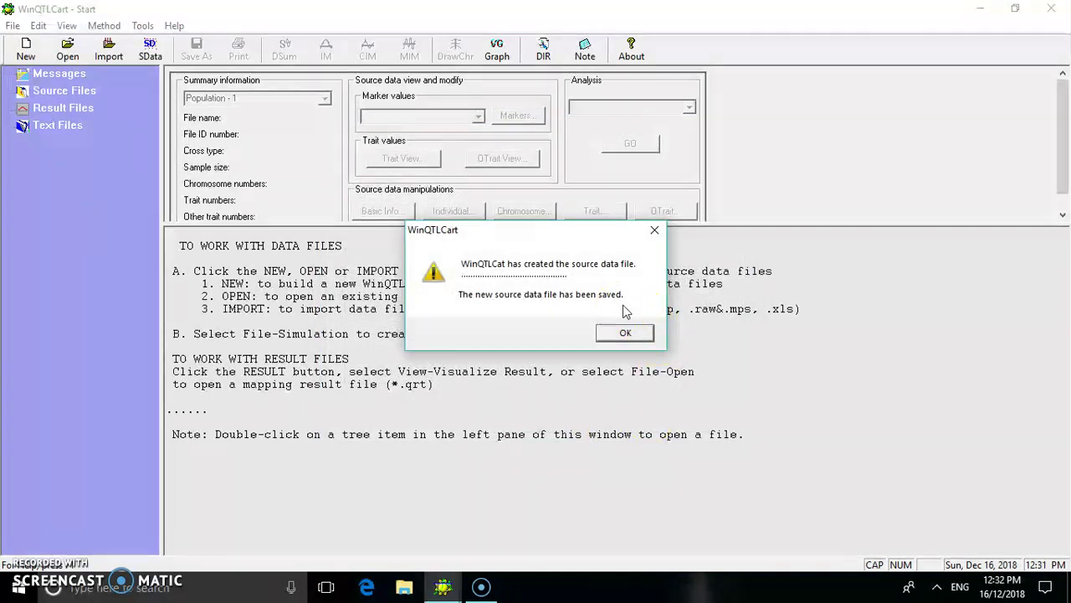
# Step: Dismiss the confirmation and display the LOD graph from NewMcd01-I-O.qrt
pyautogui.click(626, 332)
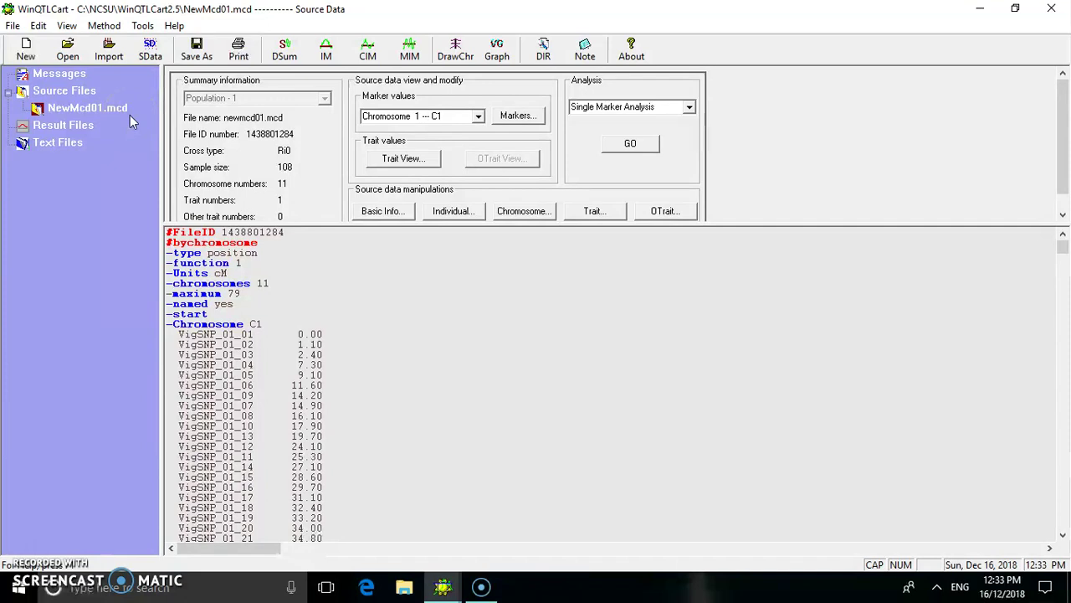
pyautogui.click(502, 61)
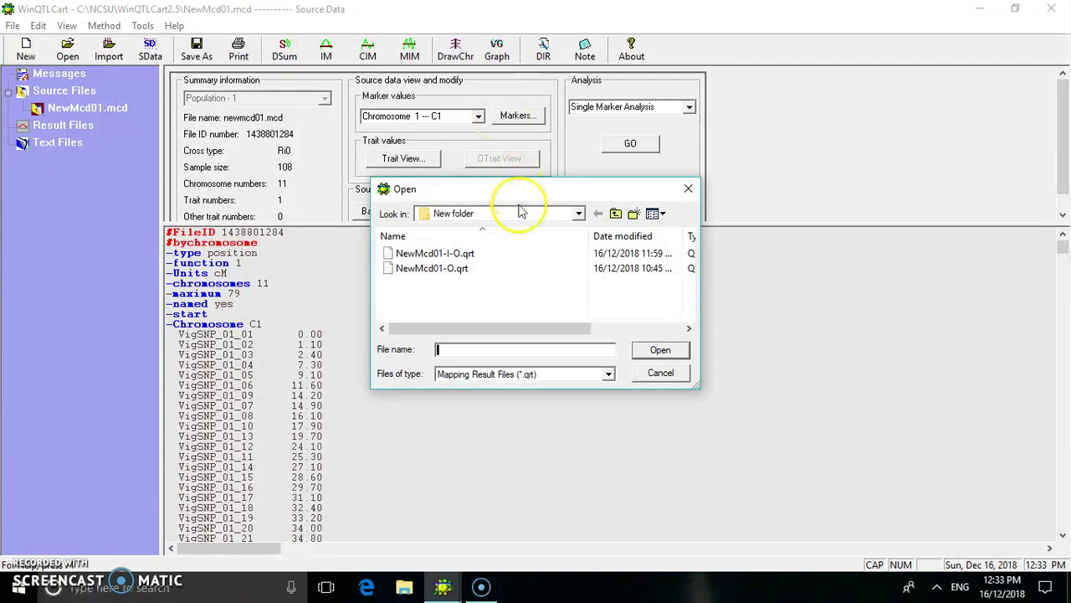
pyautogui.click(520, 253)
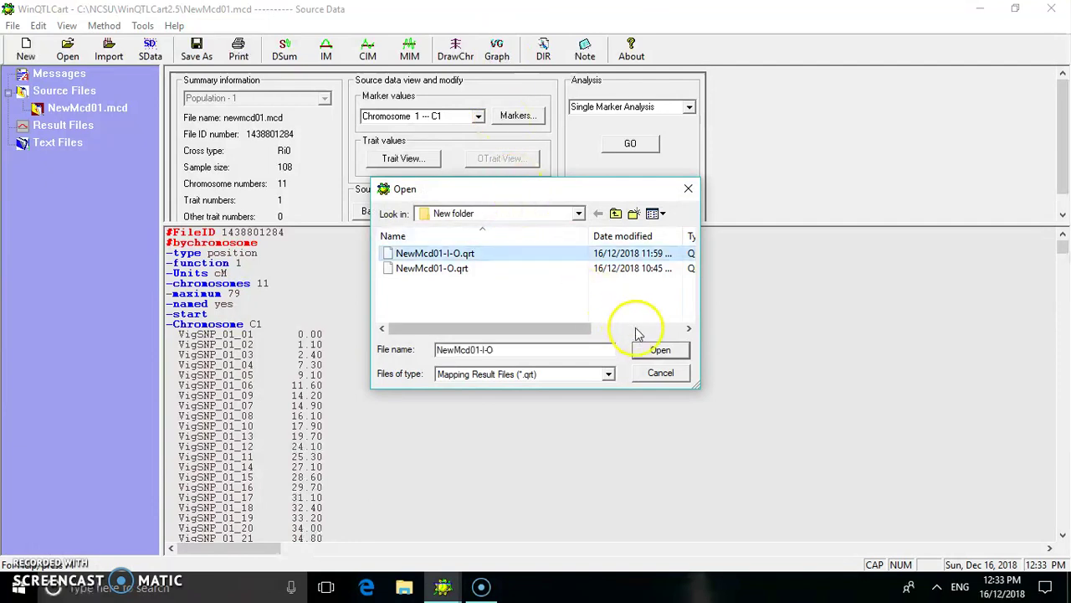
pyautogui.click(662, 350)
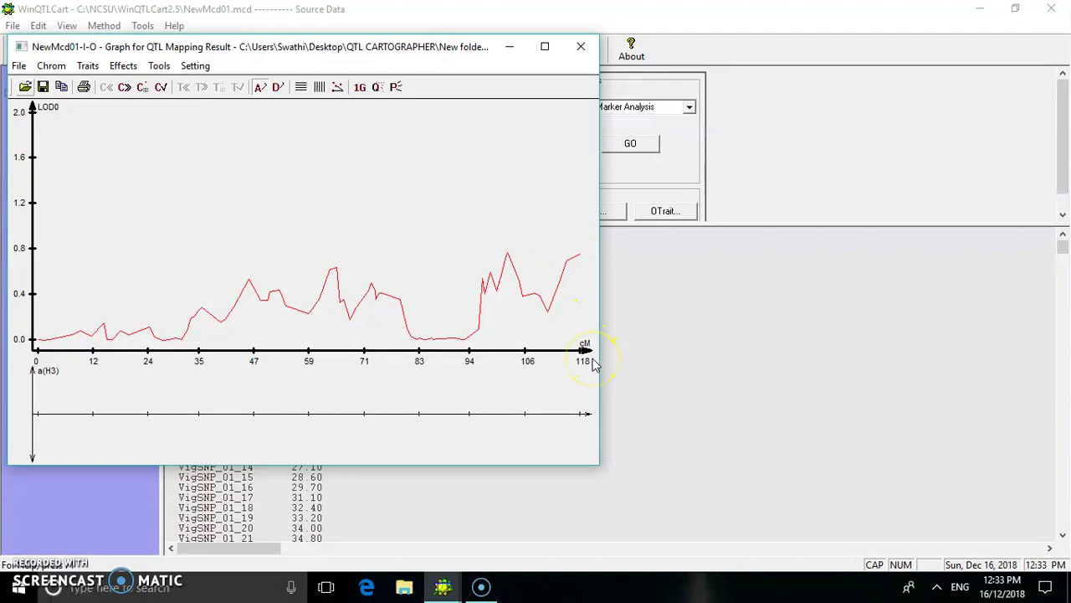
# Step: Step through the next two chromosomes' LOD curves, then close the graph
pyautogui.click(61, 65)
pyautogui.click(72, 82)
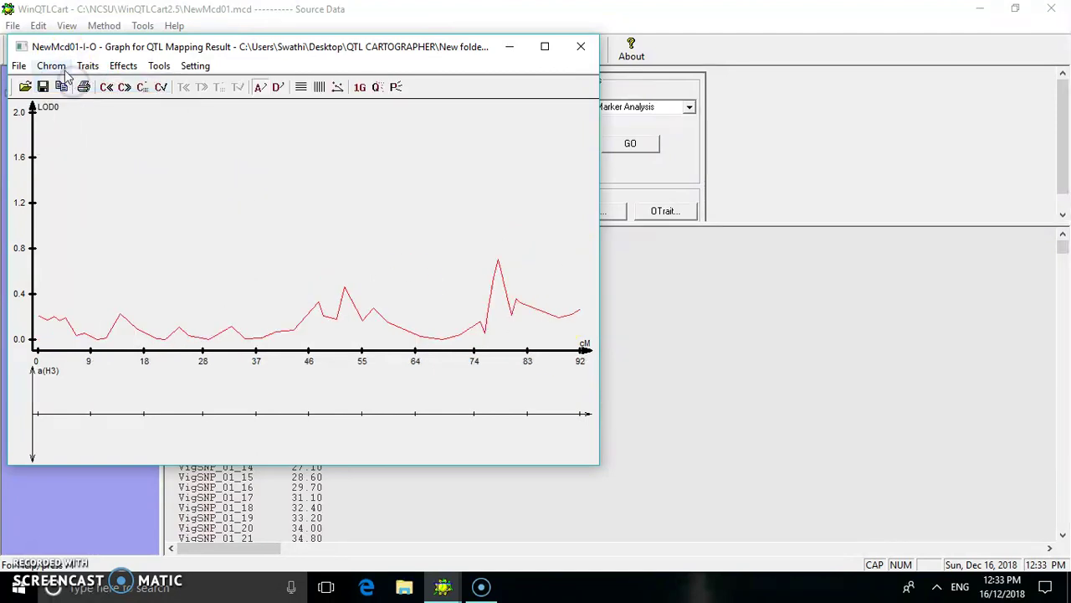
pyautogui.click(52, 67)
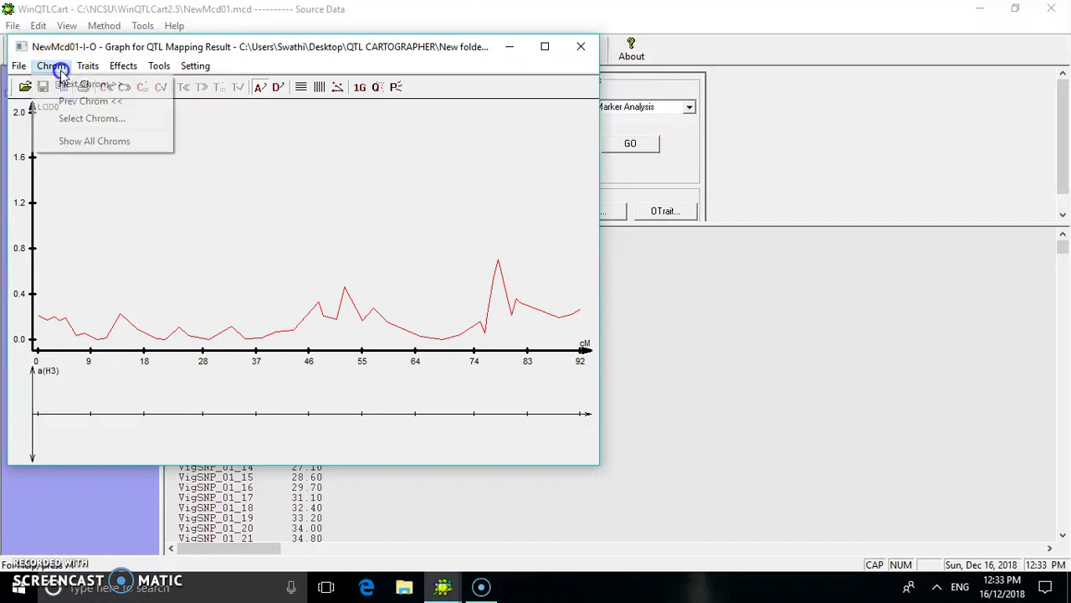
pyautogui.click(65, 85)
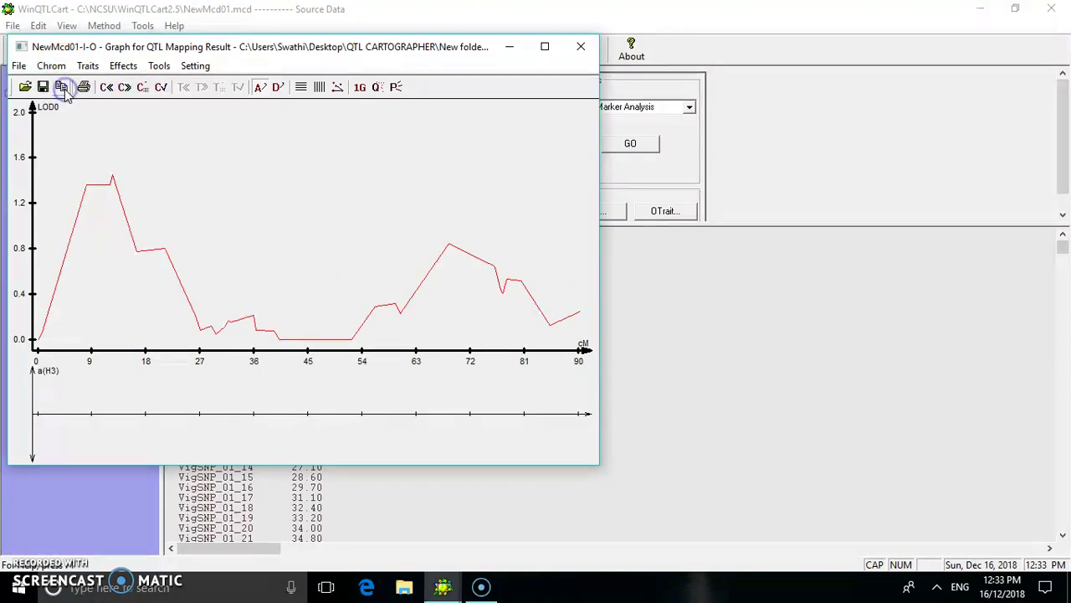
pyautogui.click(597, 46)
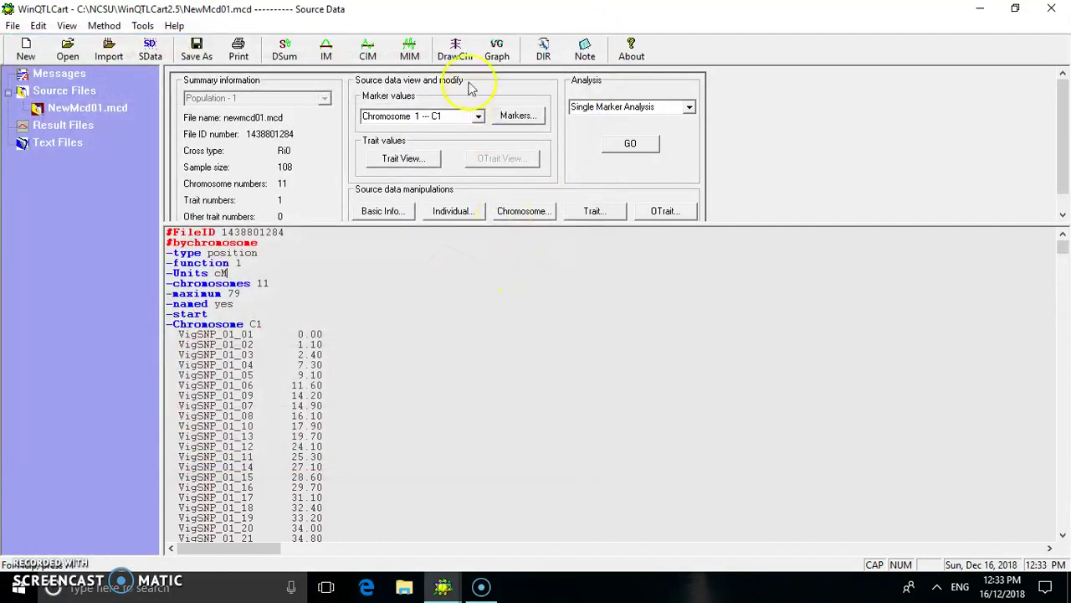
pyautogui.click(456, 50)
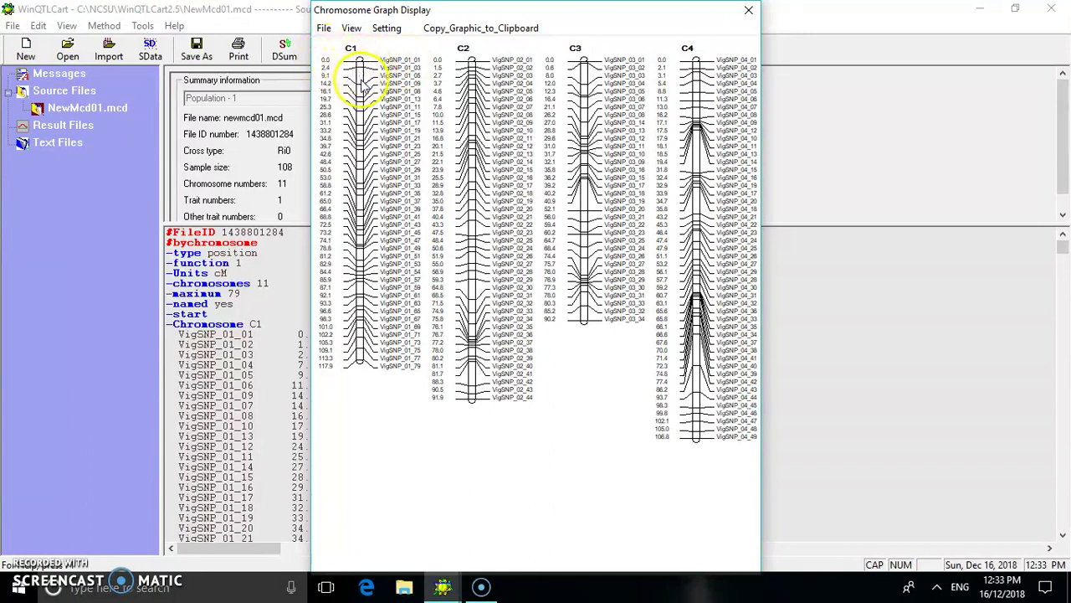
pyautogui.click(352, 29)
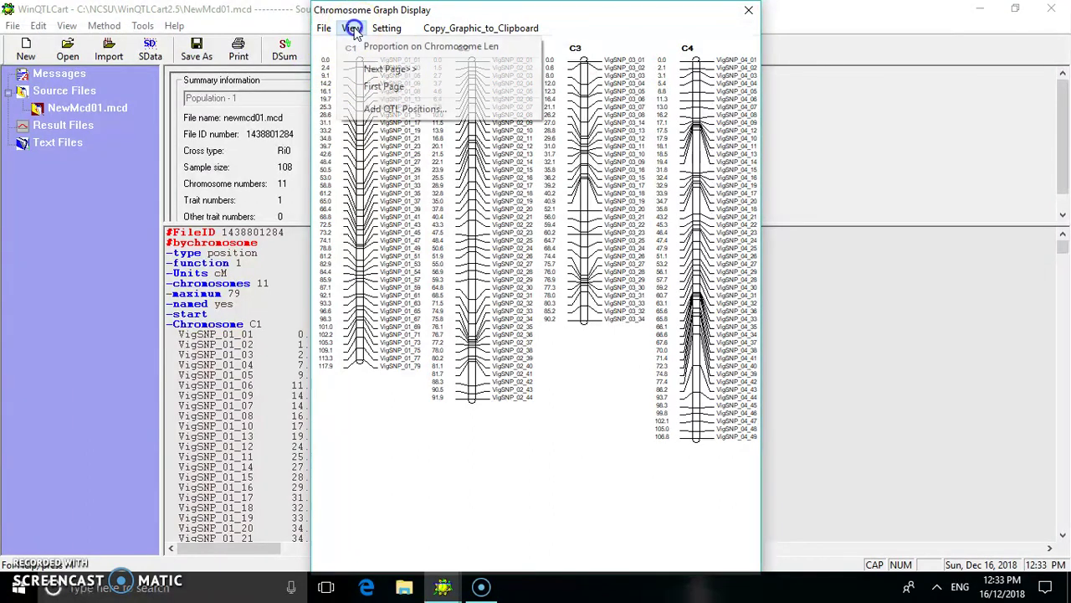
pyautogui.click(376, 68)
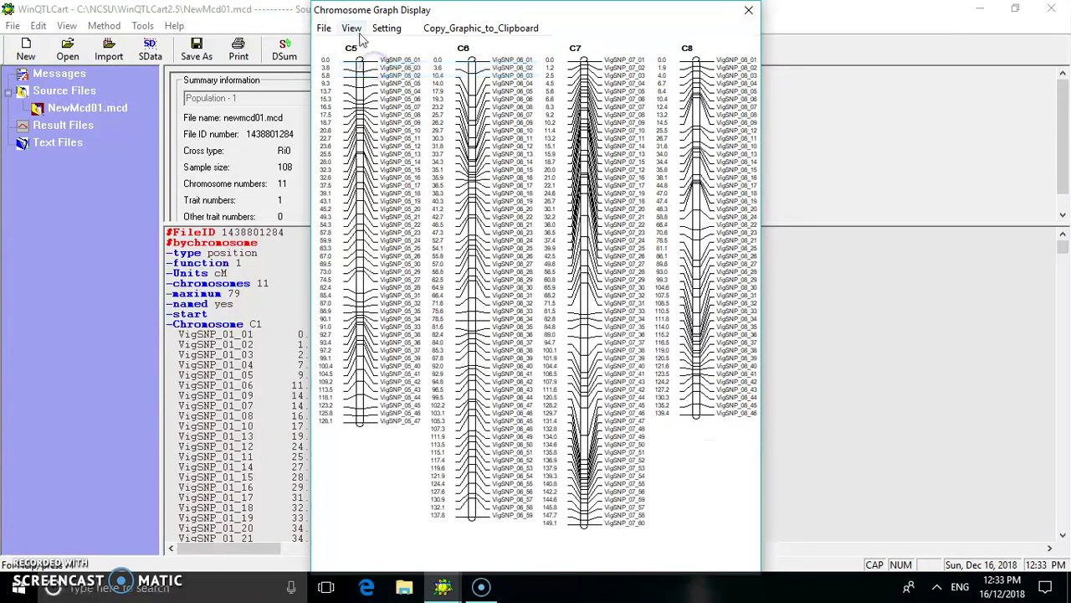
pyautogui.click(352, 28)
pyautogui.click(377, 68)
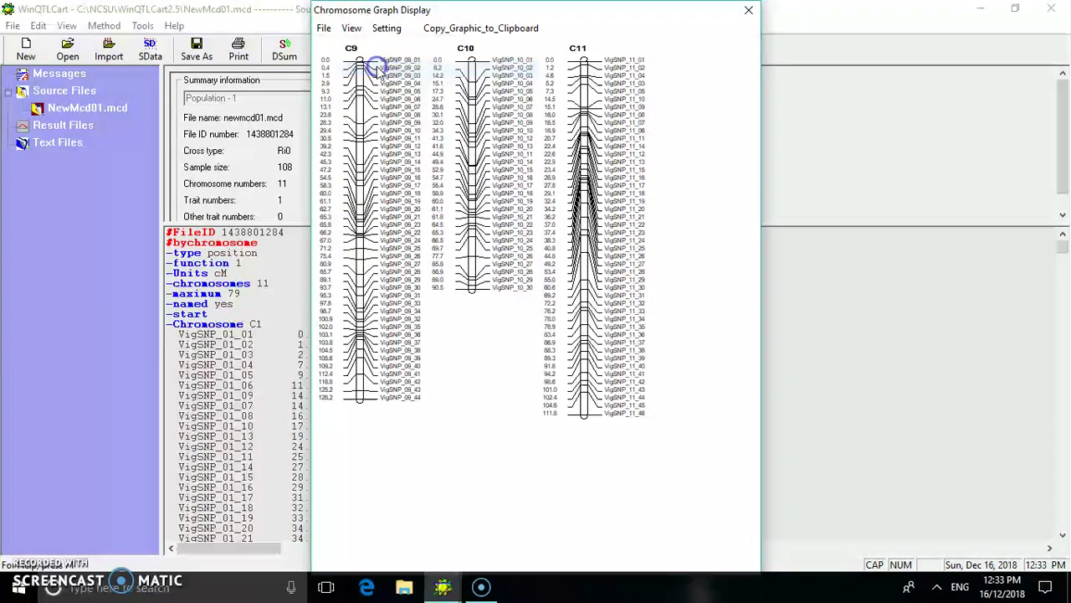
pyautogui.click(749, 12)
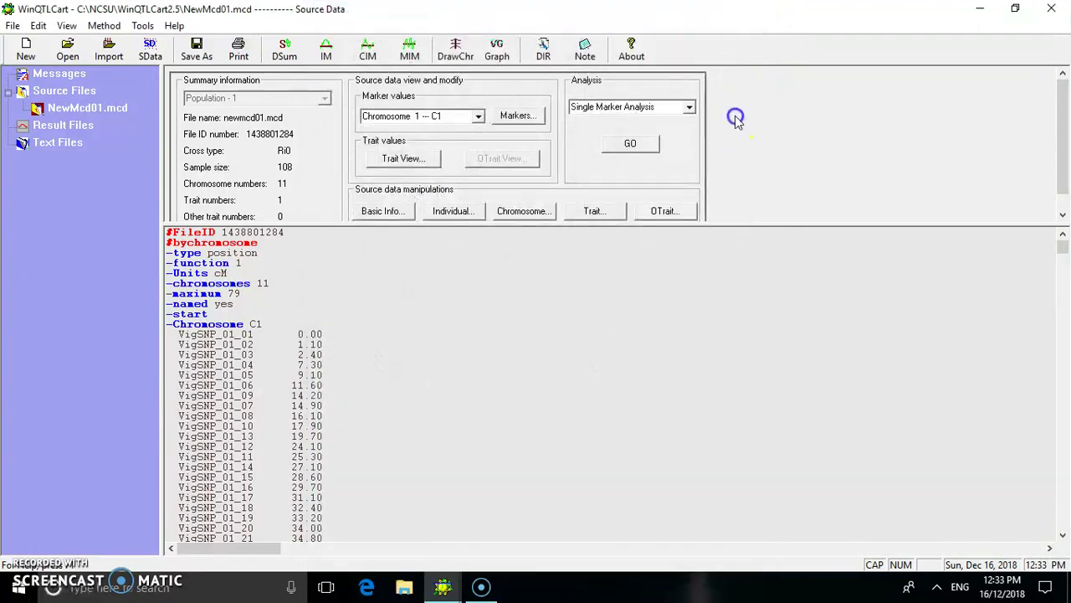
# Step: Run single marker analysis and save the result over NewMcd01-I-O.qrt
pyautogui.click(675, 126)
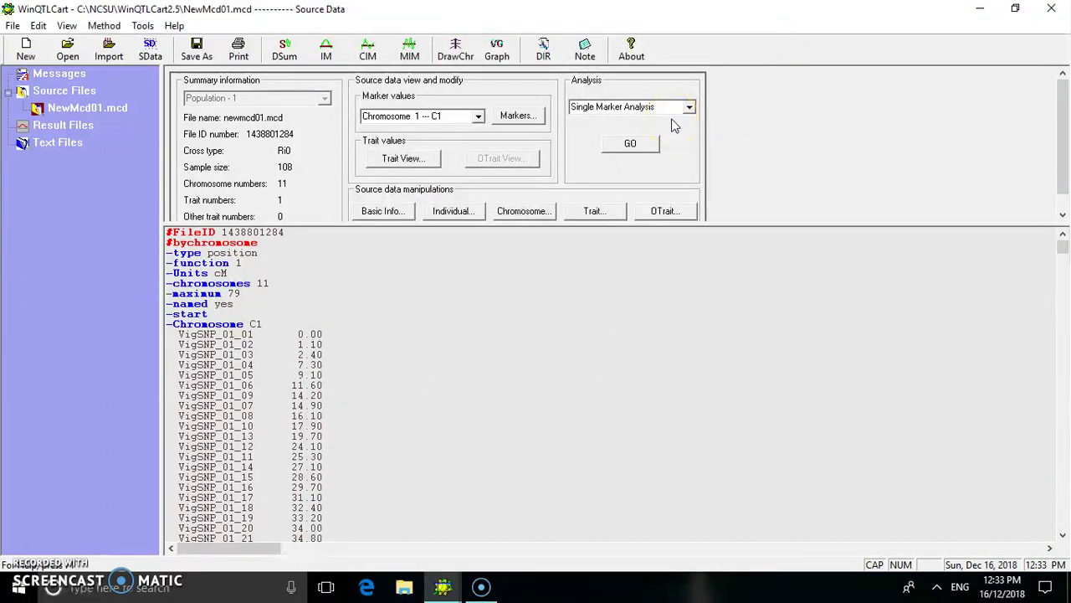
pyautogui.click(641, 141)
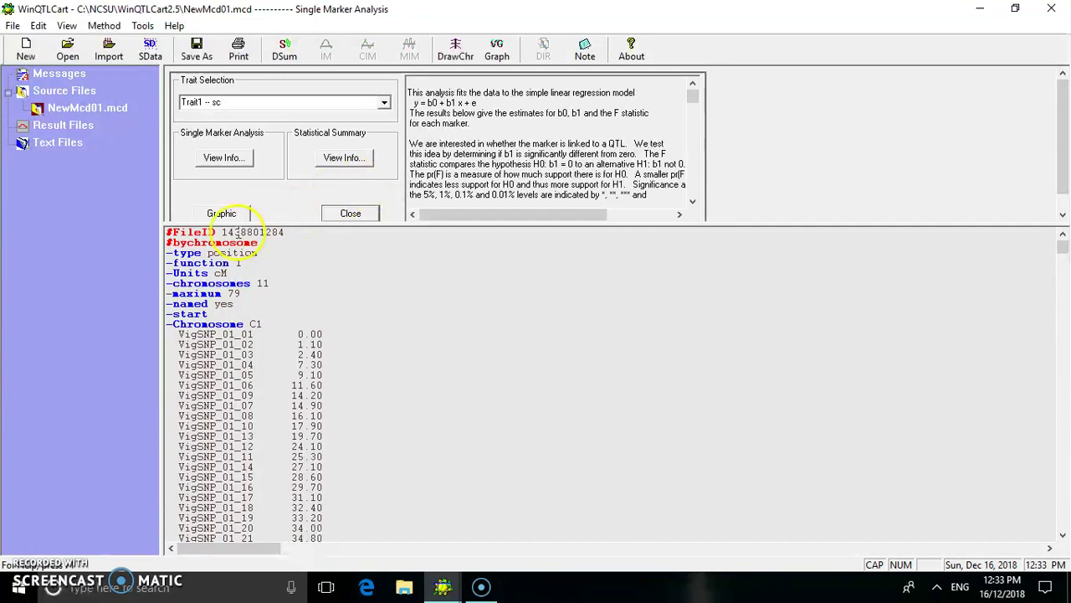
pyautogui.click(222, 213)
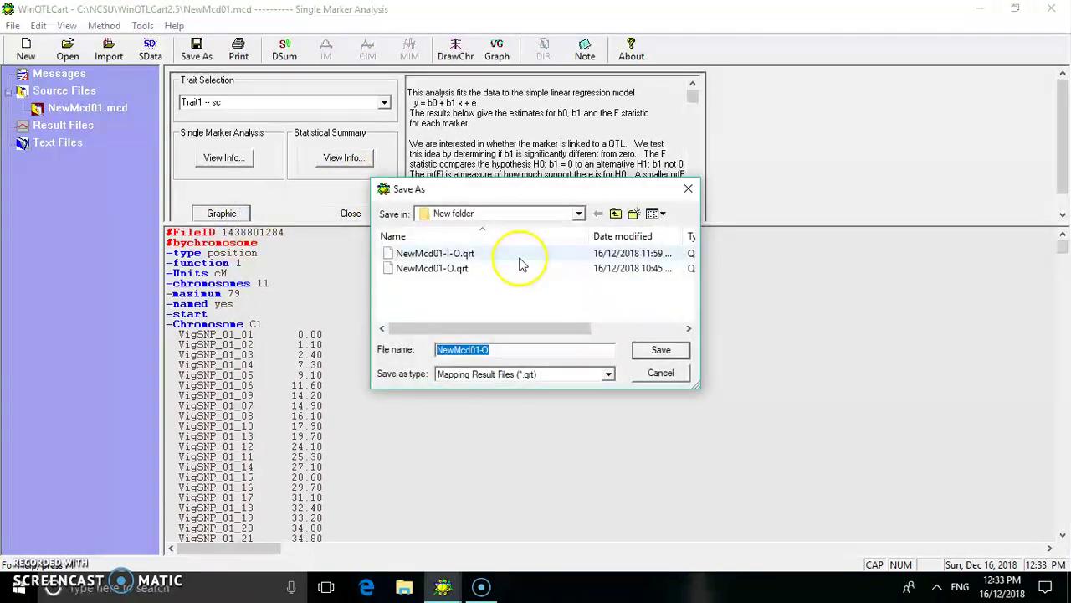
pyautogui.click(519, 256)
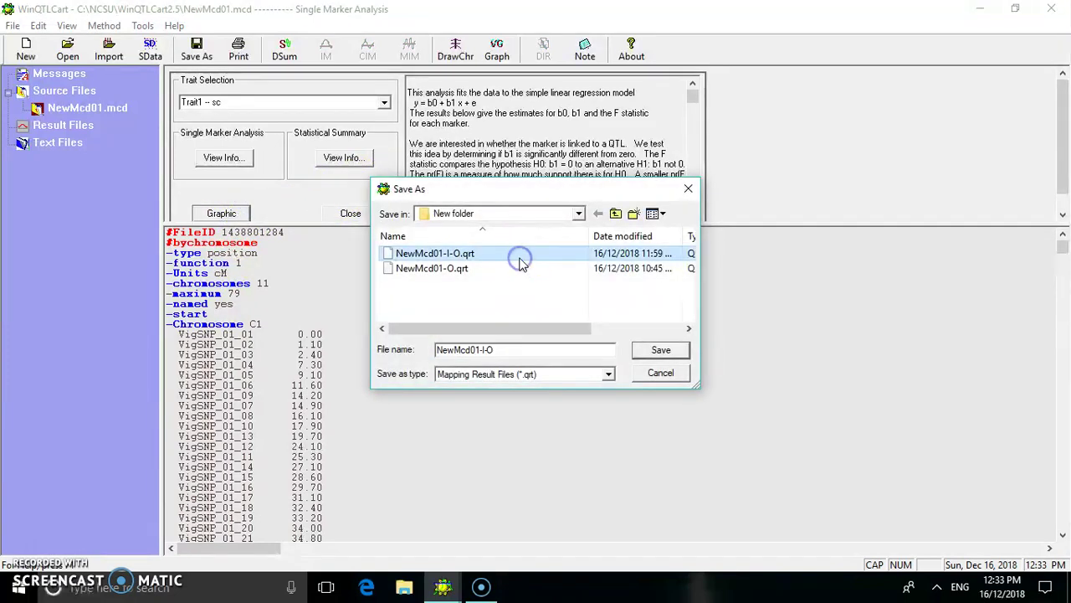
pyautogui.click(661, 351)
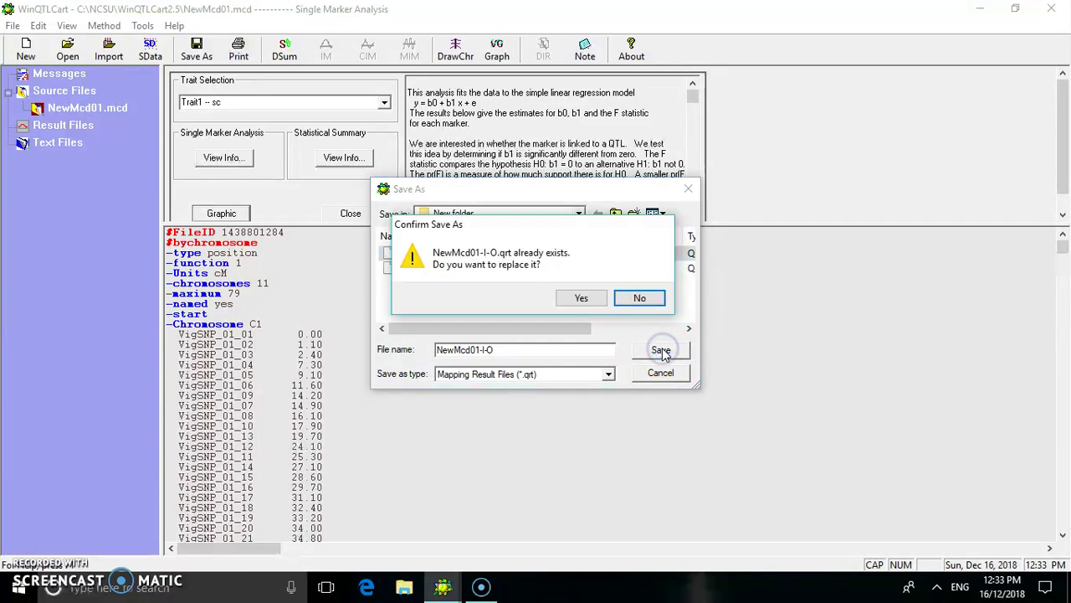
pyautogui.click(583, 300)
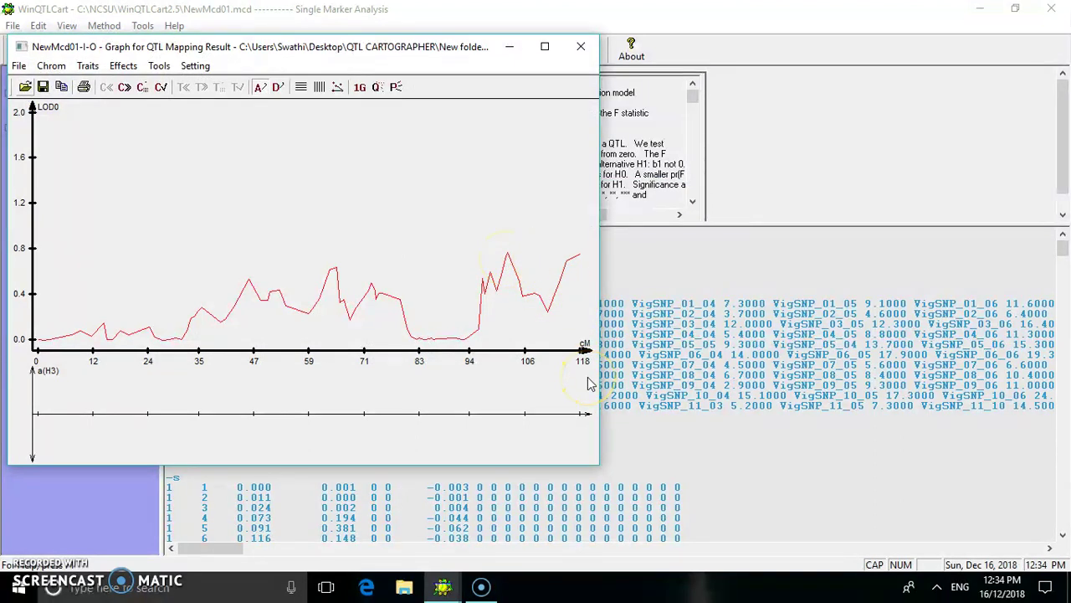
# Step: Browse two more chromosomes' single-marker LOD curves, then close the graph window
pyautogui.click(52, 67)
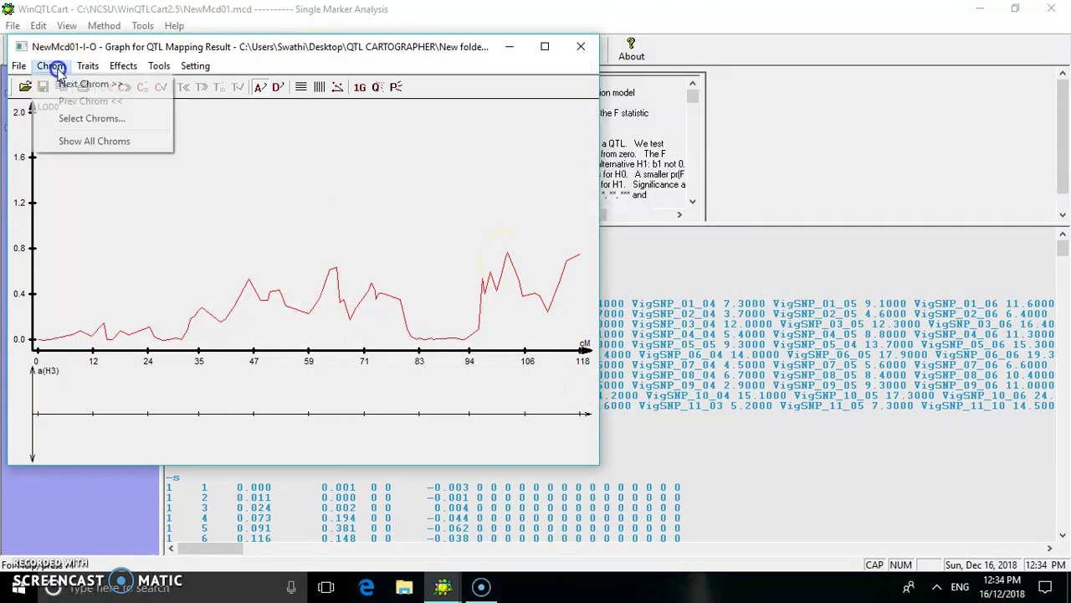
pyautogui.click(67, 84)
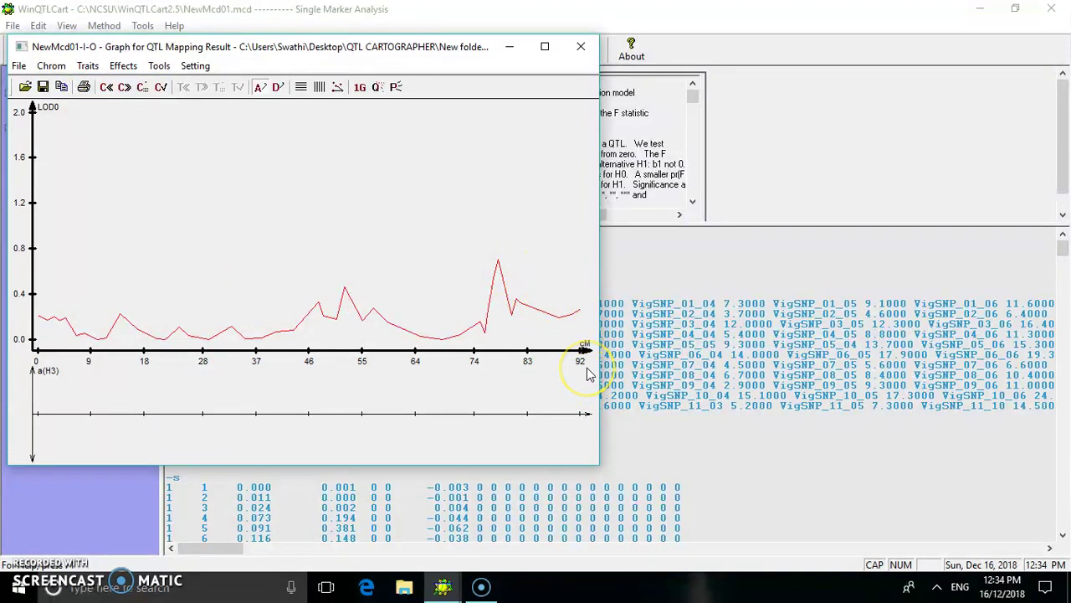
pyautogui.click(57, 70)
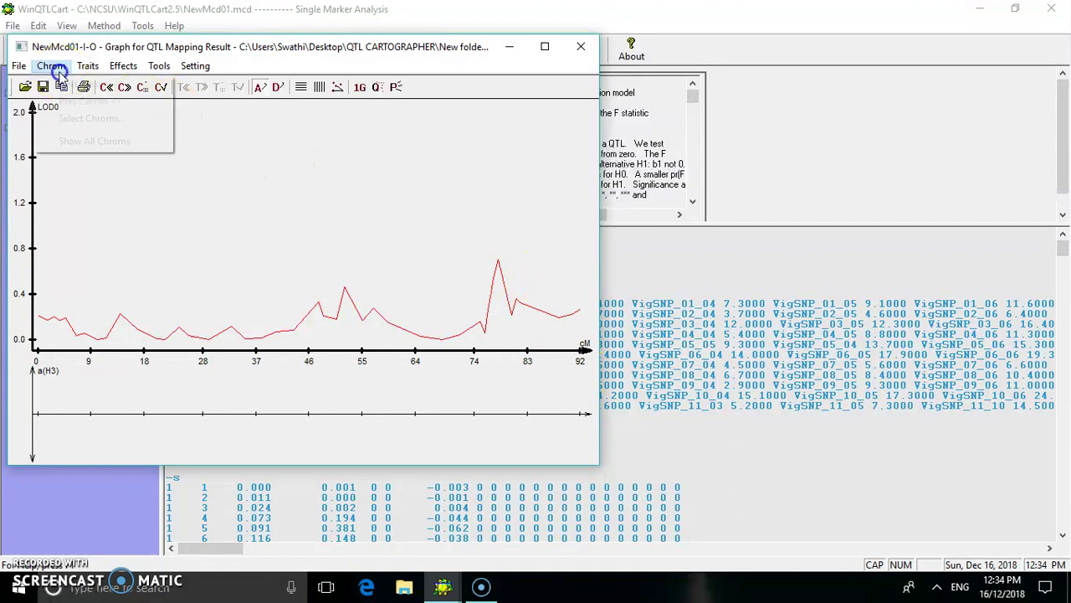
pyautogui.click(70, 87)
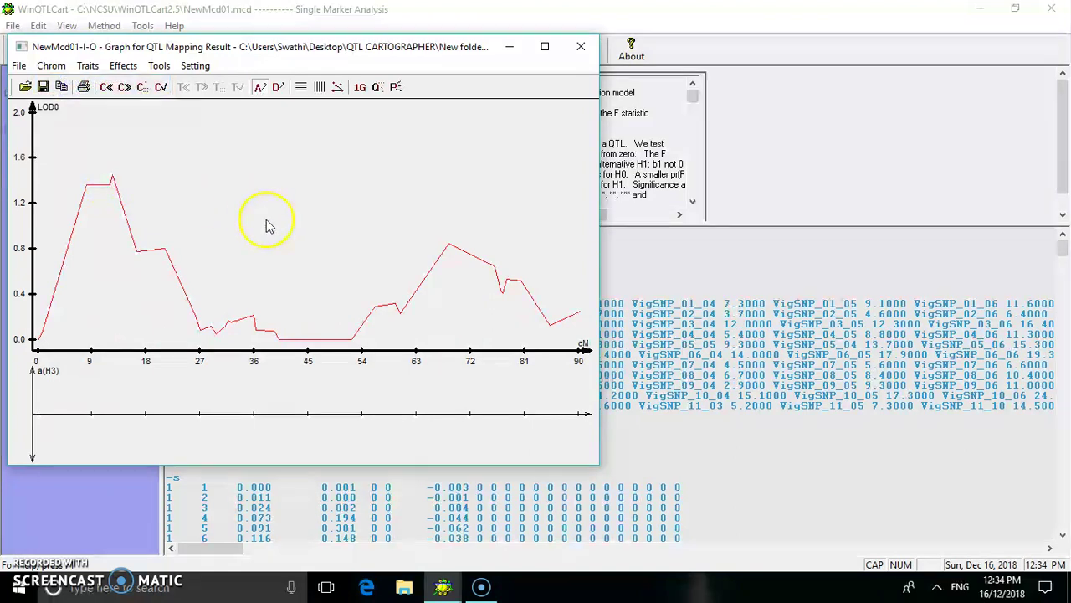
pyautogui.click(581, 50)
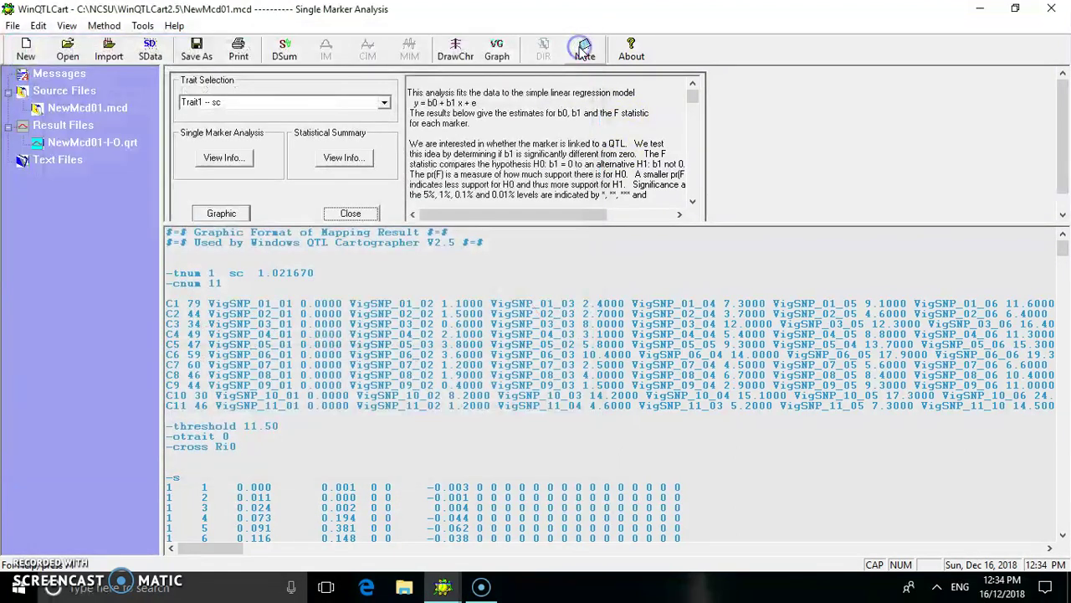
# Step: Close the Single Marker Analysis panel and show trait sc summary statistics (mean 4.8954)
pyautogui.click(366, 216)
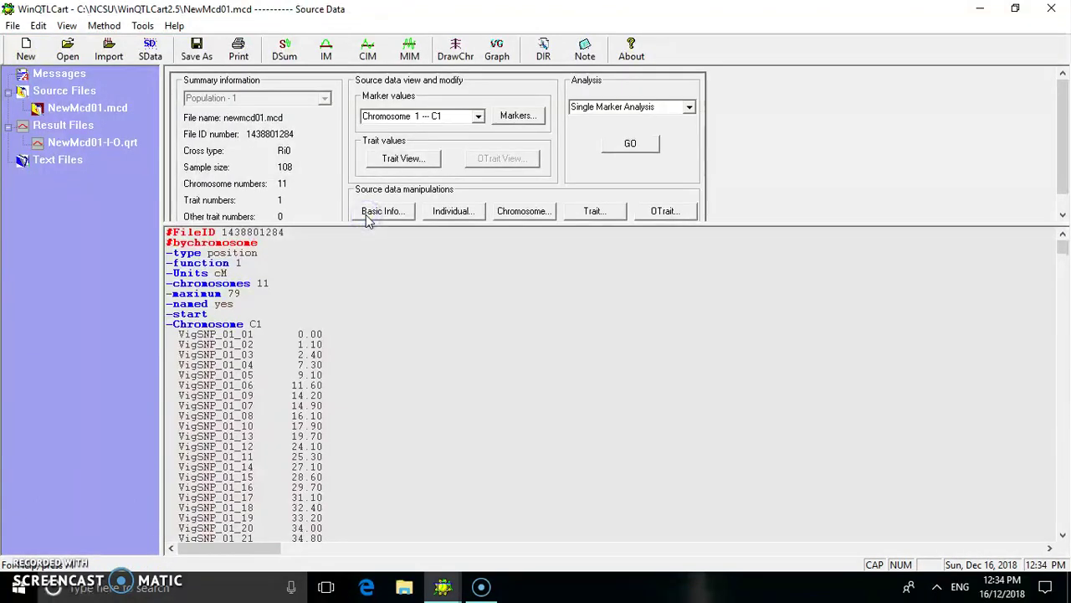
pyautogui.click(284, 52)
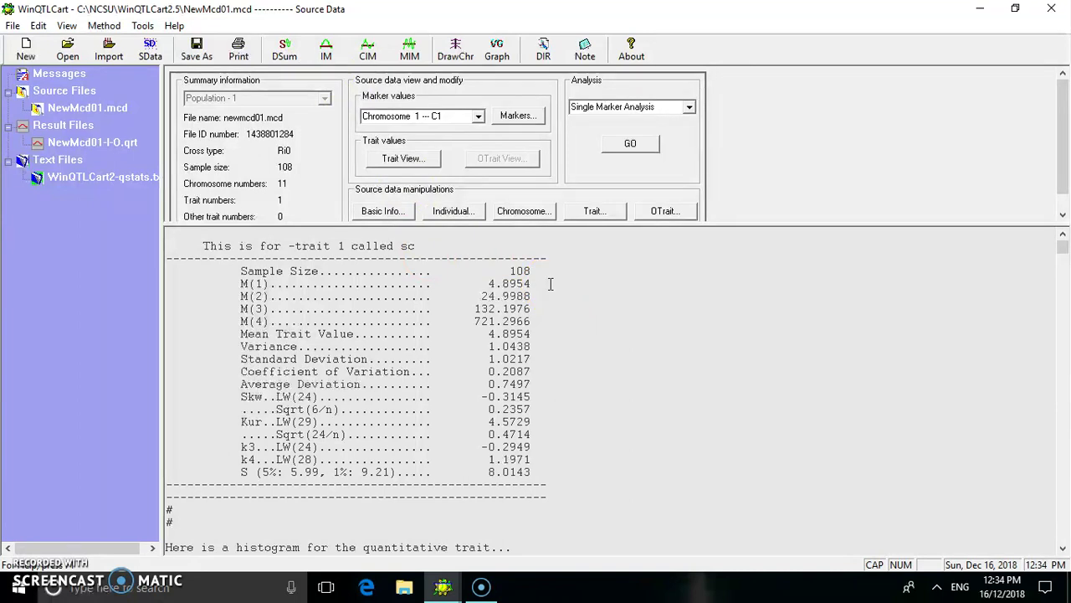
pyautogui.click(333, 67)
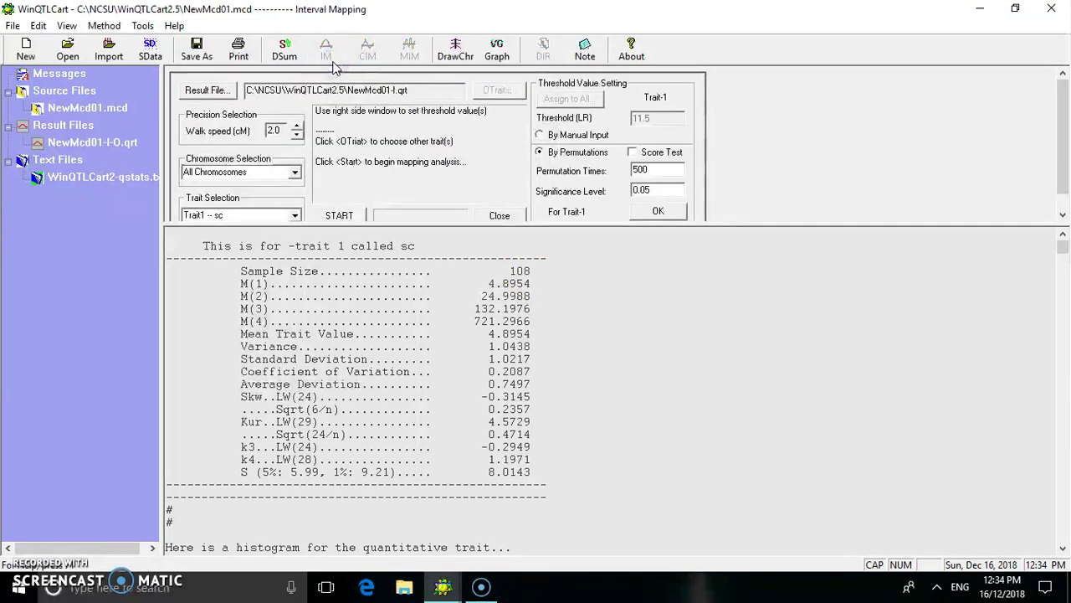
# Step: Run interval mapping, overwriting NewMcd01-I.qrt, and browse the LOD curves chromosome by chromosome
pyautogui.click(358, 220)
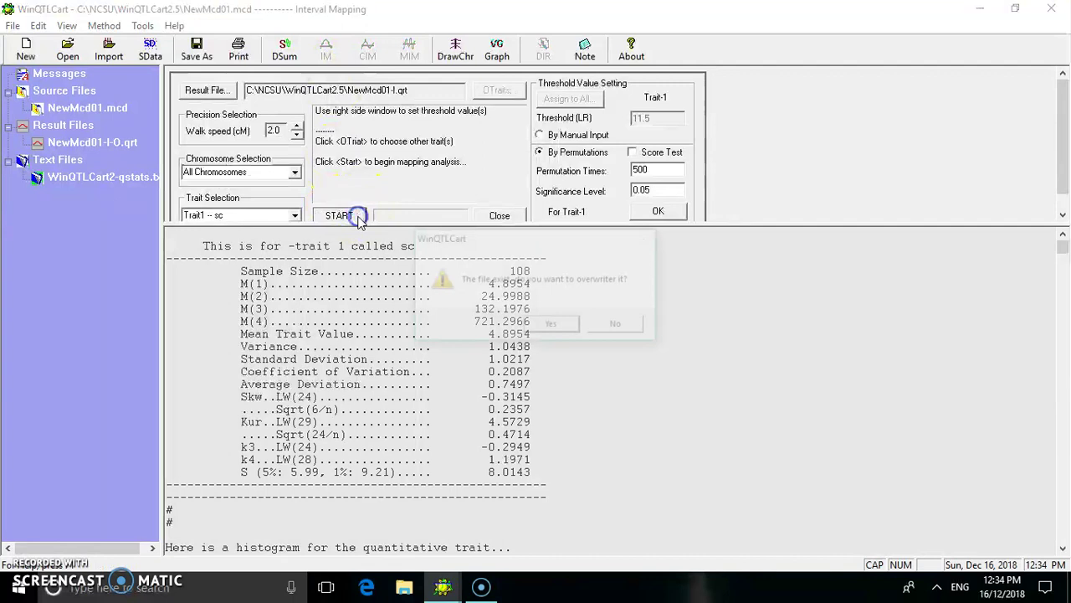
pyautogui.click(553, 326)
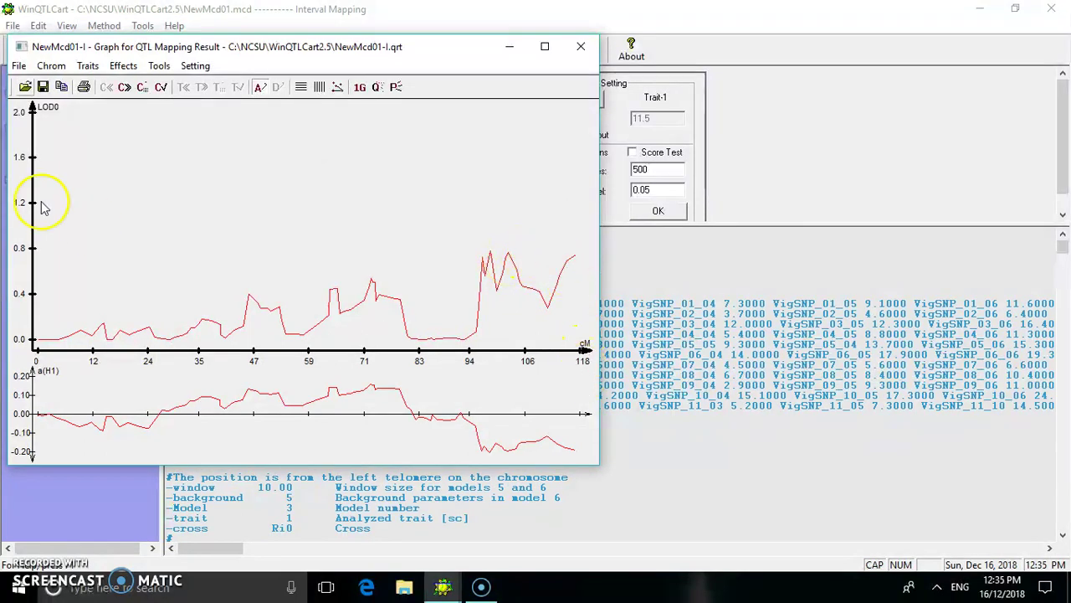
pyautogui.click(52, 66)
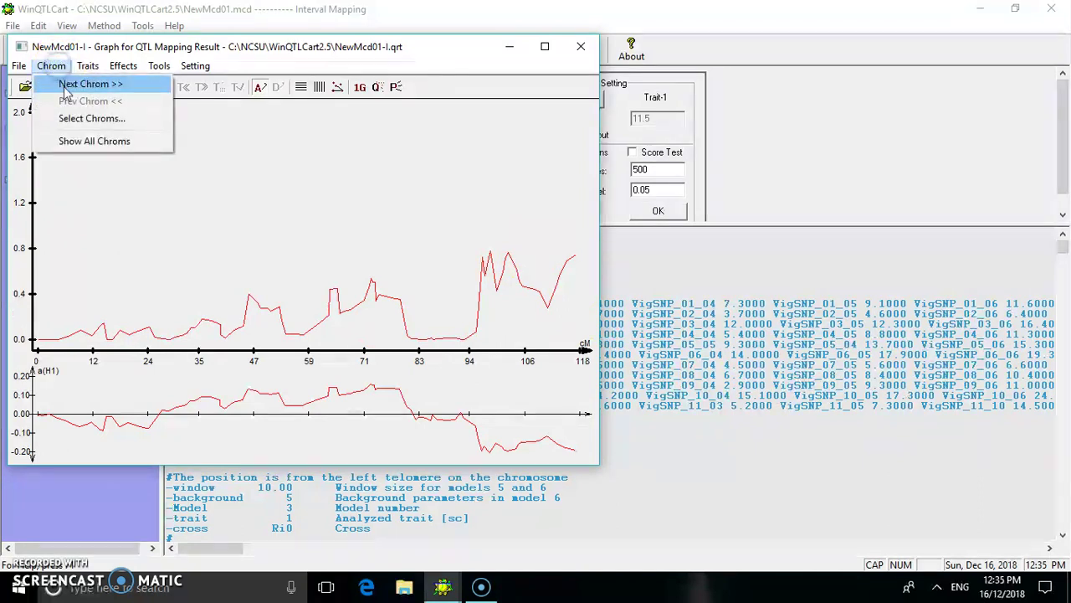
pyautogui.click(67, 85)
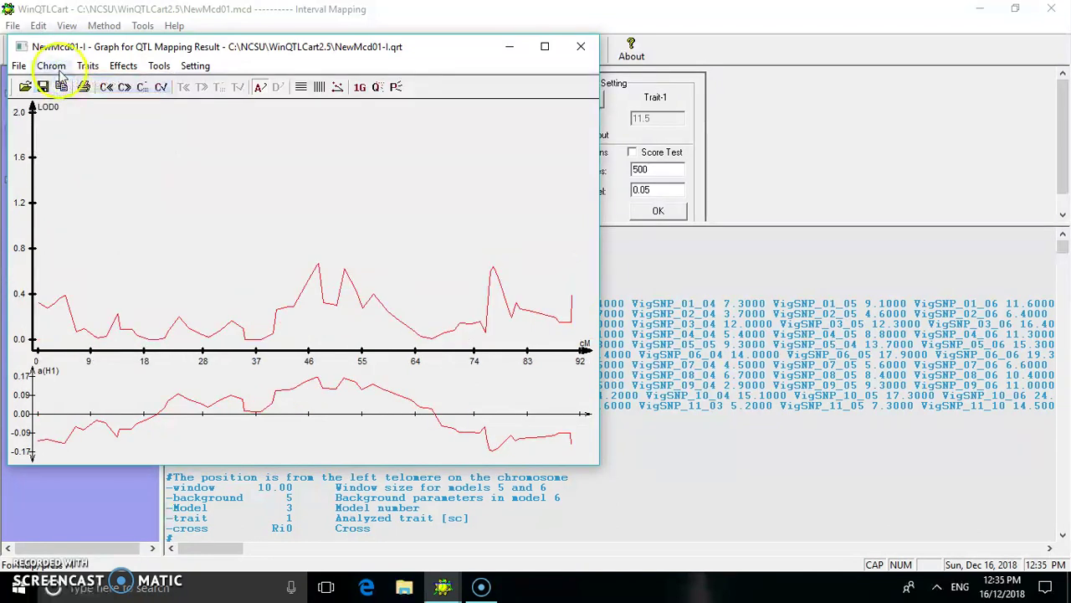
pyautogui.click(55, 68)
pyautogui.click(55, 80)
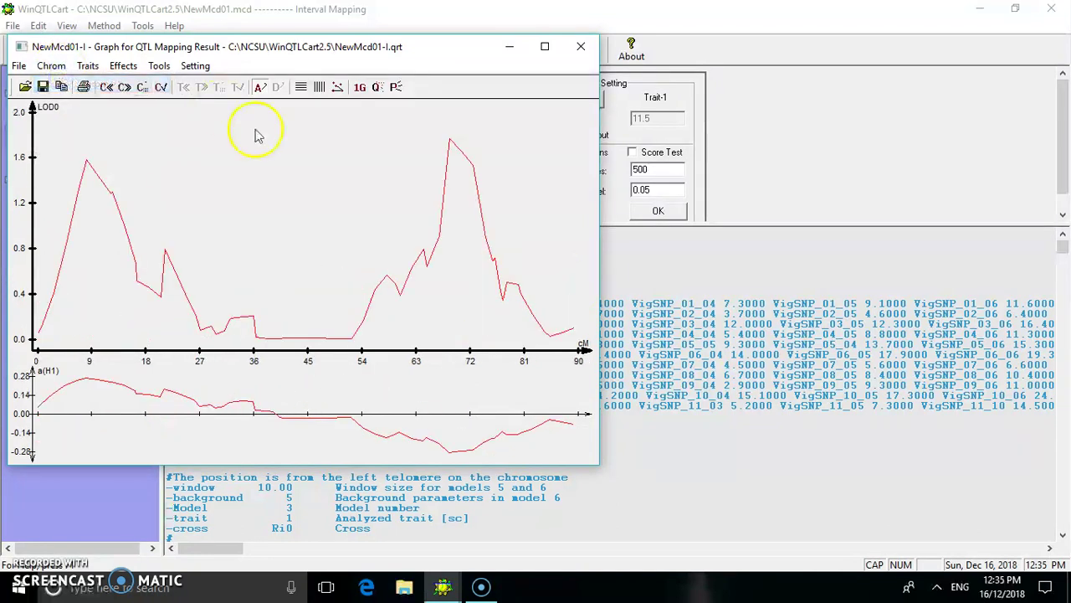
# Step: Close the interval mapping graph and panel, and bring up Composite Interval Mapping
pyautogui.click(583, 47)
pyautogui.click(499, 217)
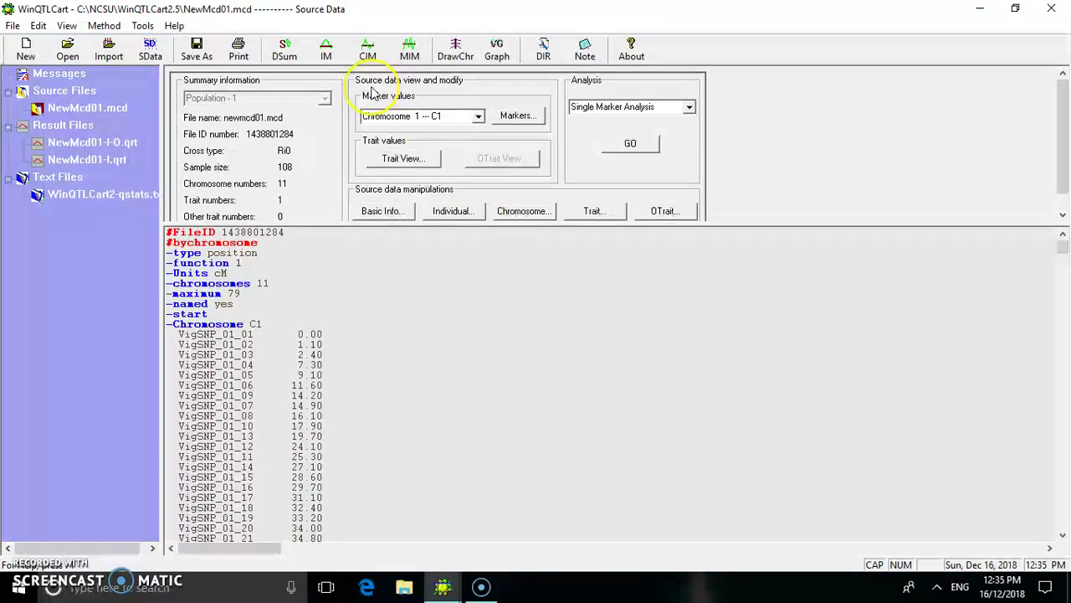
pyautogui.click(367, 49)
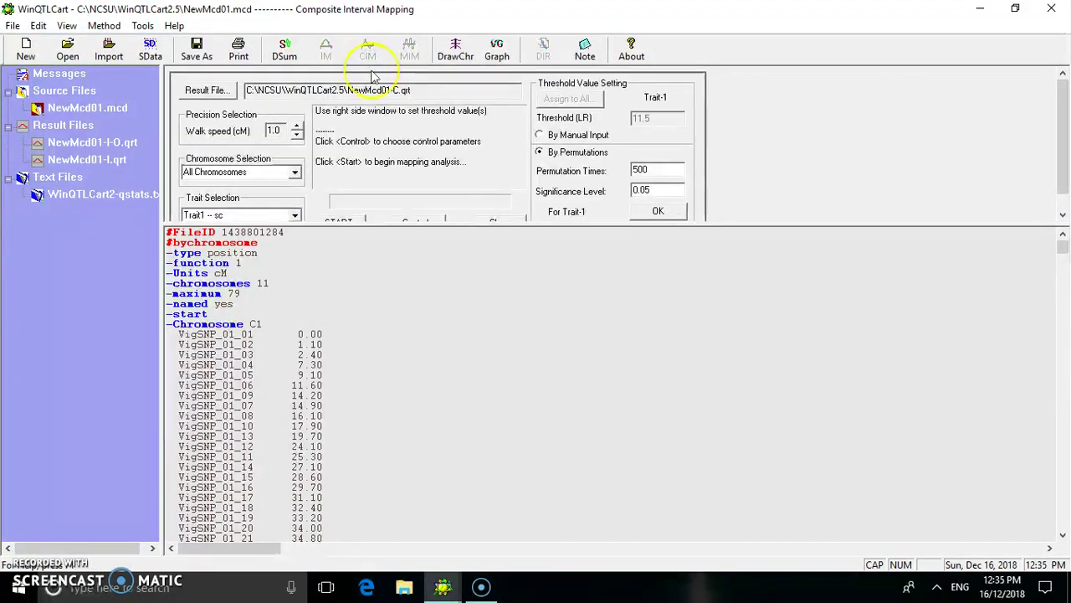
# Step: Set the CIM walk speed to 2.0 cM and run it, overwriting NewMcd01-C.qrt
pyautogui.moveTo(390, 222); pyautogui.dragTo(395, 253)
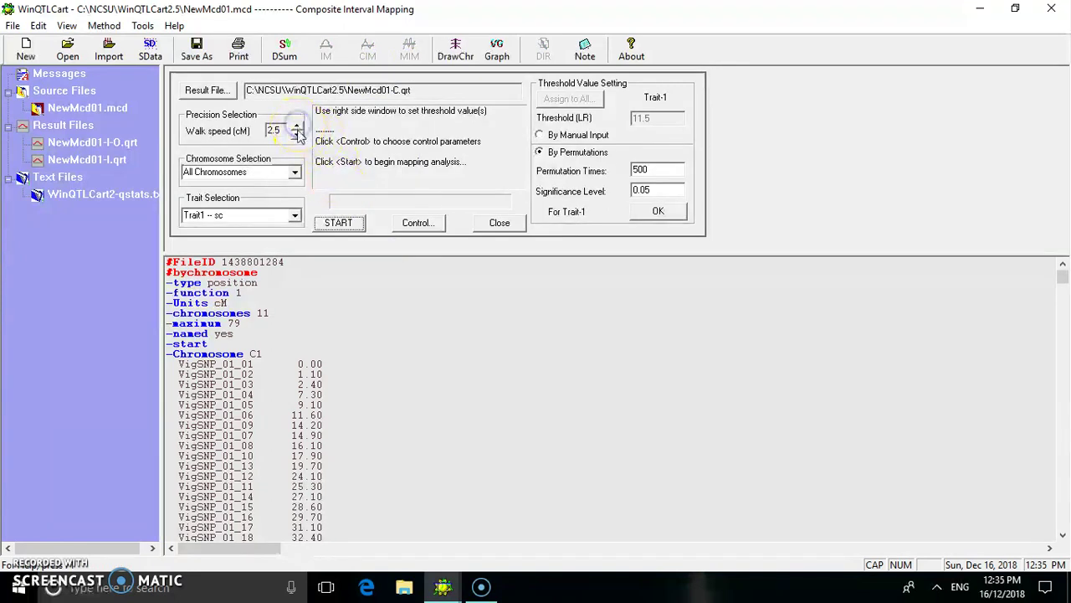
pyautogui.click(296, 137)
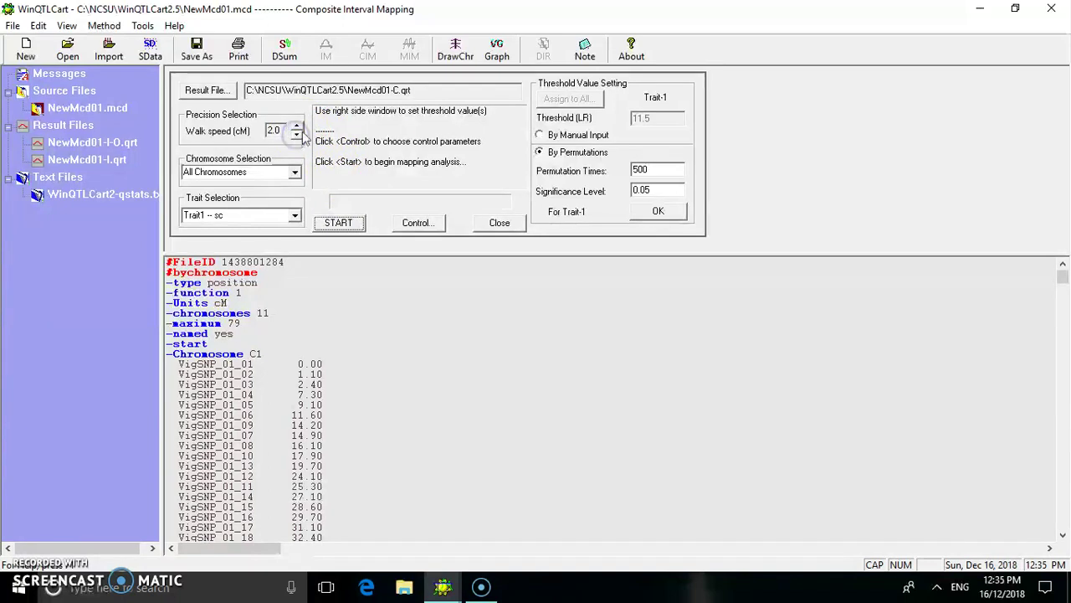
pyautogui.click(352, 226)
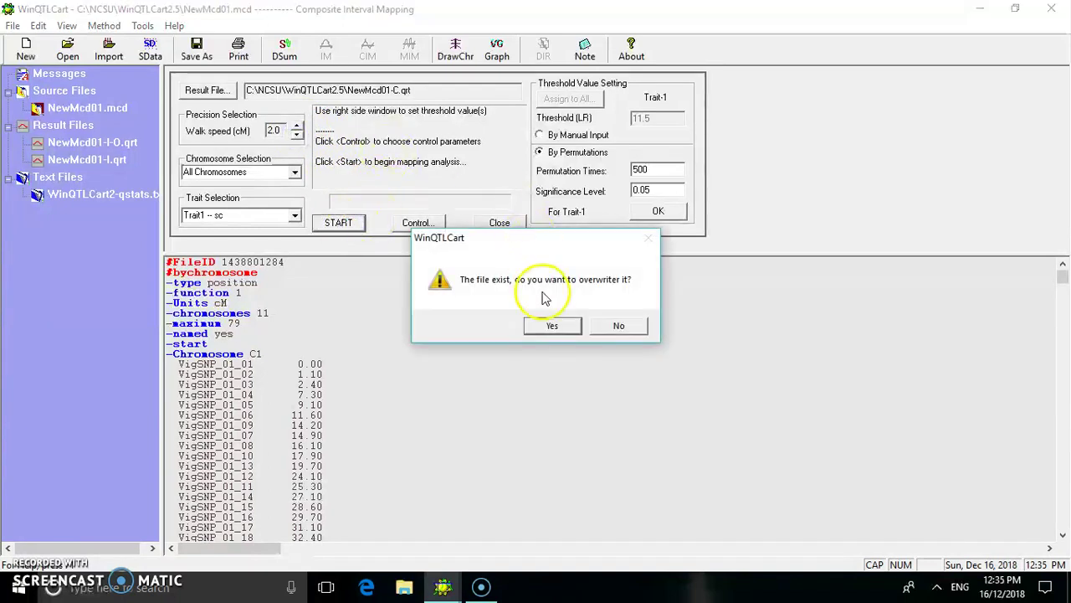
pyautogui.click(550, 326)
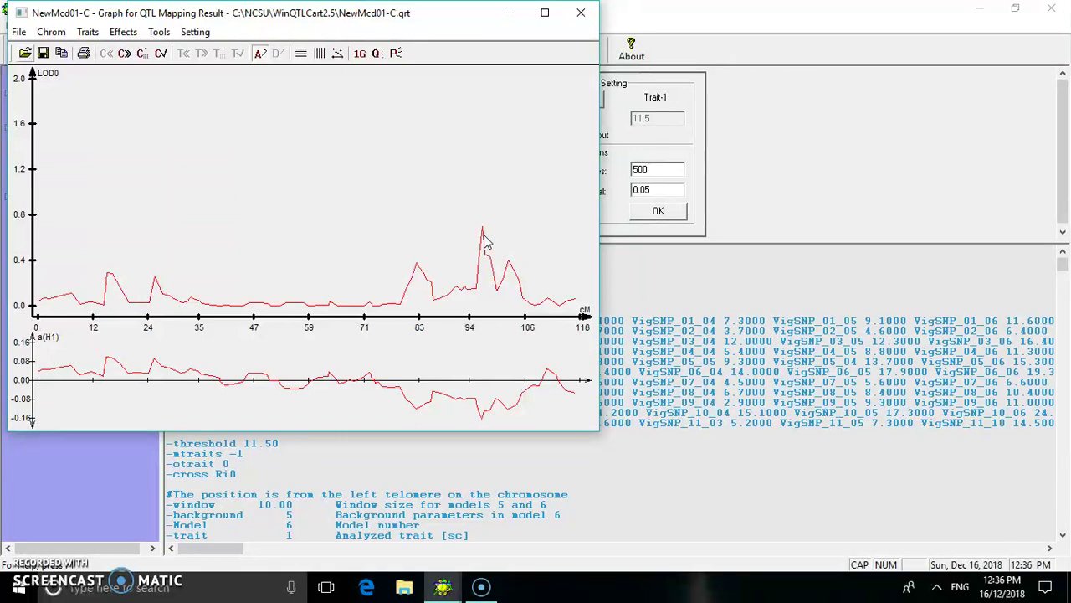
# Step: Choose the Excel export for the composite mapping graph, targeting the Desktop
pyautogui.moveTo(551, 250)
pyautogui.mouseDown()
pyautogui.moveTo(574, 274)
pyautogui.moveTo(589, 347)
pyautogui.moveTo(508, 275)
pyautogui.moveTo(176, 109)
pyautogui.mouseUp()
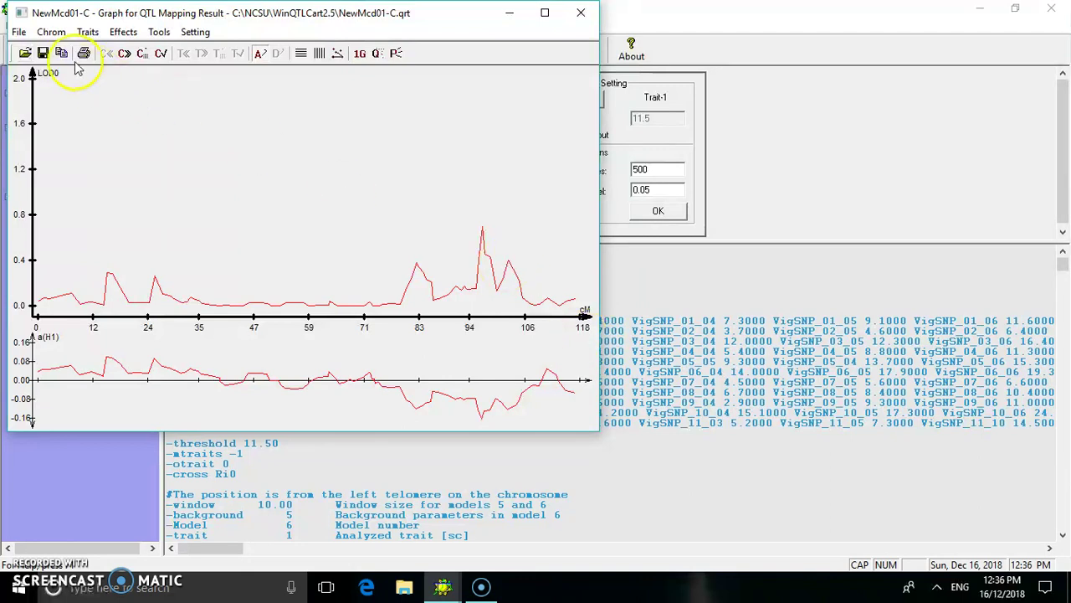
pyautogui.click(15, 33)
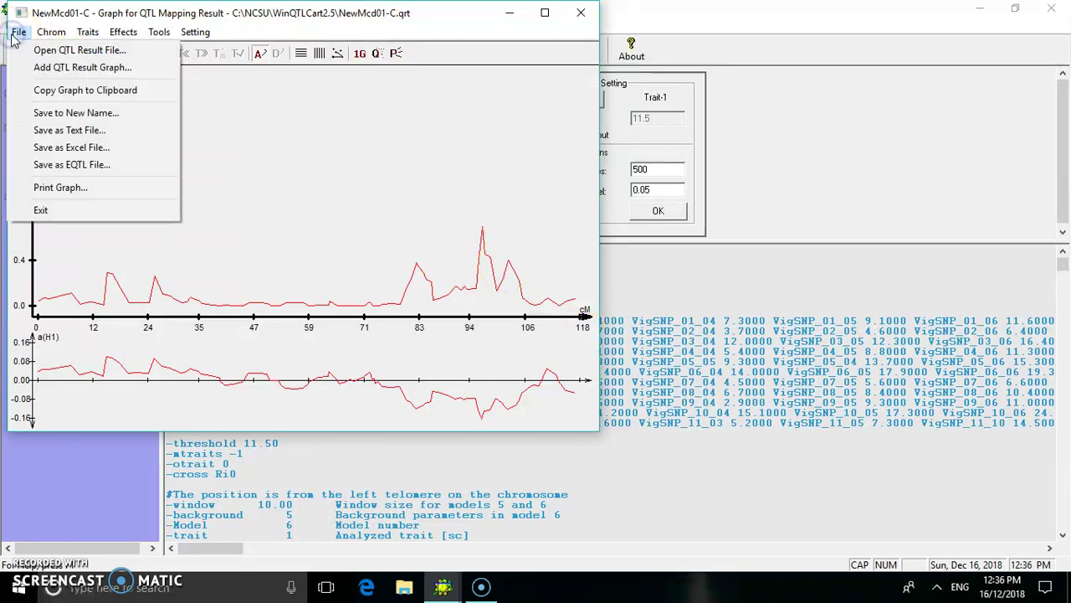
pyautogui.click(73, 148)
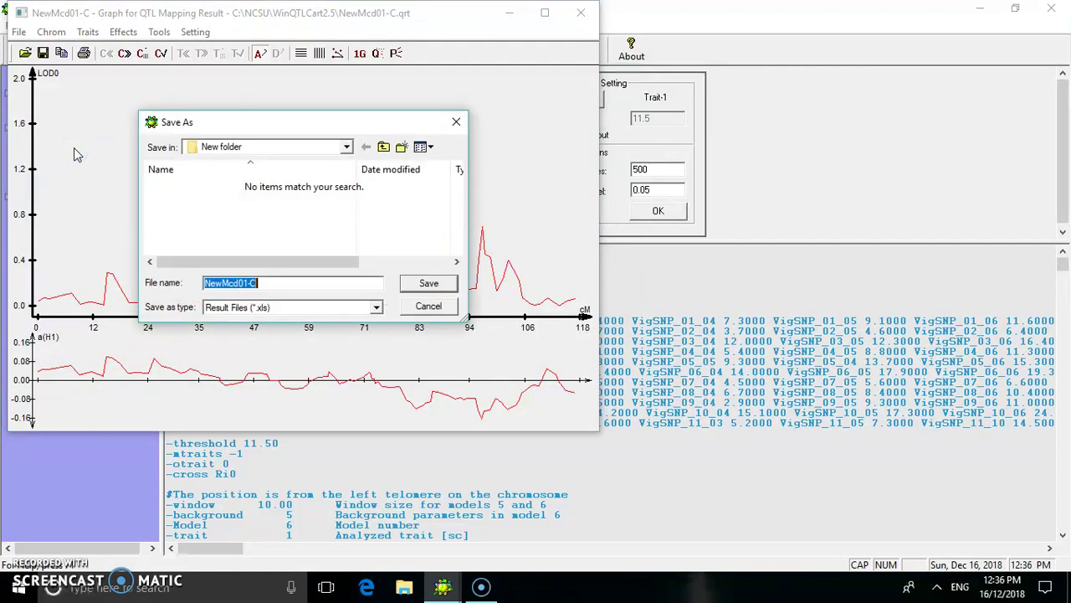
pyautogui.click(346, 146)
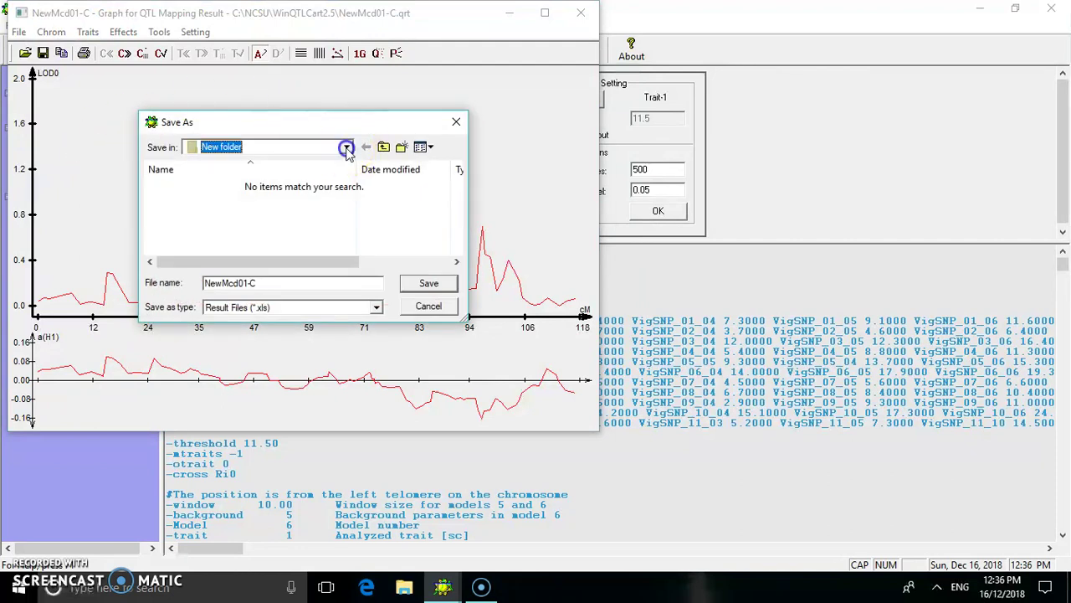
pyautogui.click(316, 165)
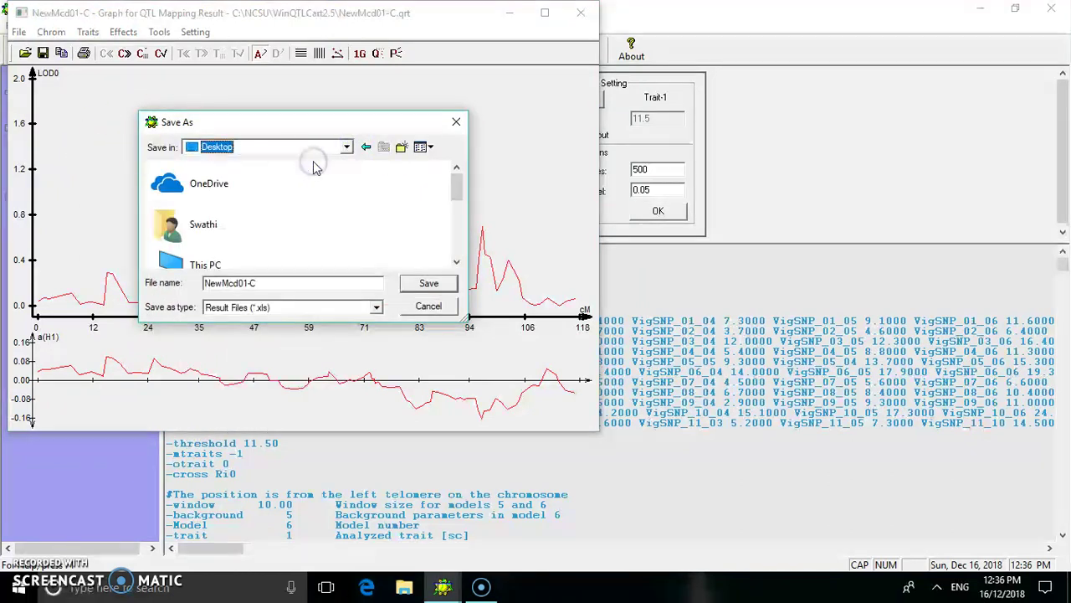
# Step: Save NewMcd01-C.xls, replacing the existing file, then close the QTL mapping graph window
pyautogui.click(428, 283)
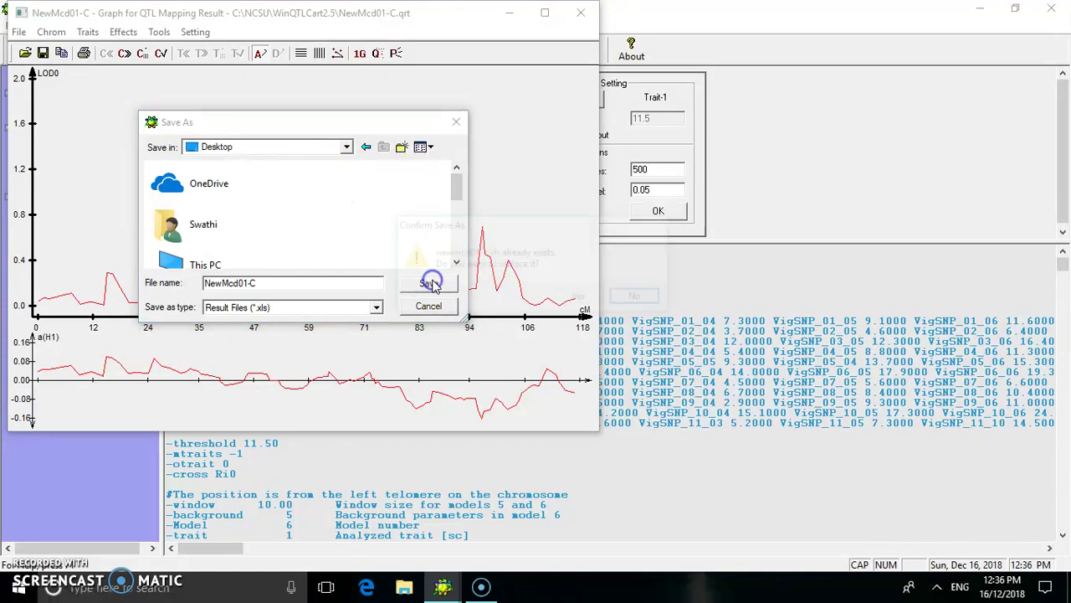
pyautogui.click(586, 301)
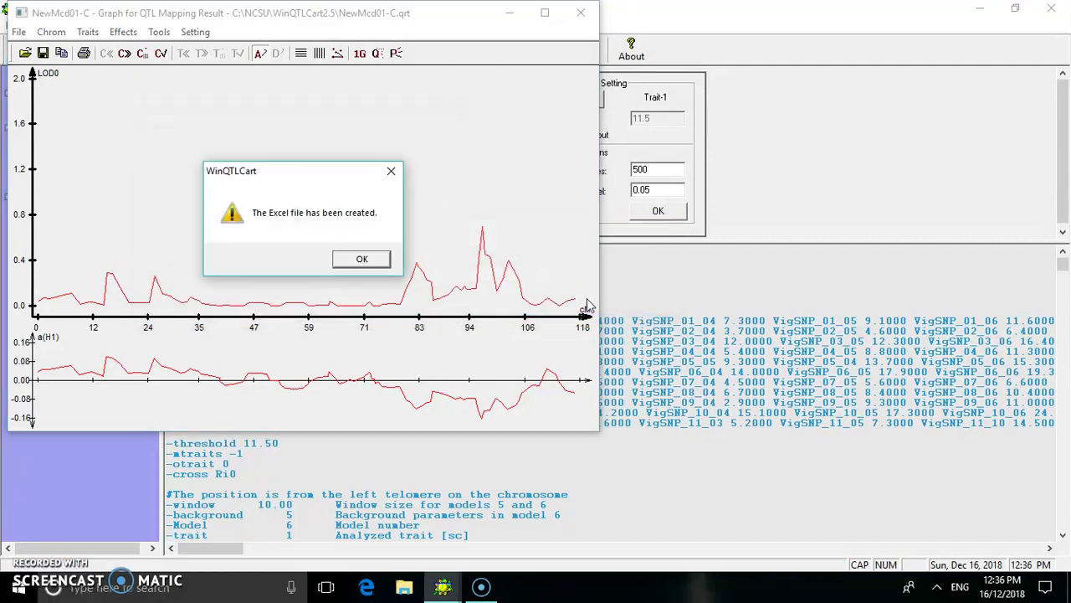
pyautogui.click(370, 259)
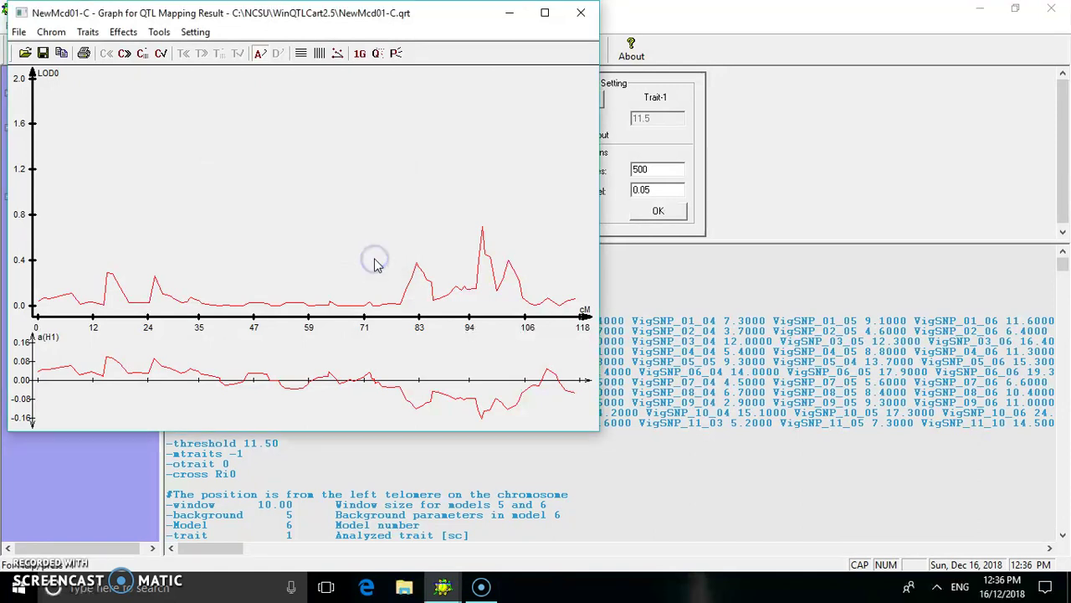
pyautogui.click(510, 12)
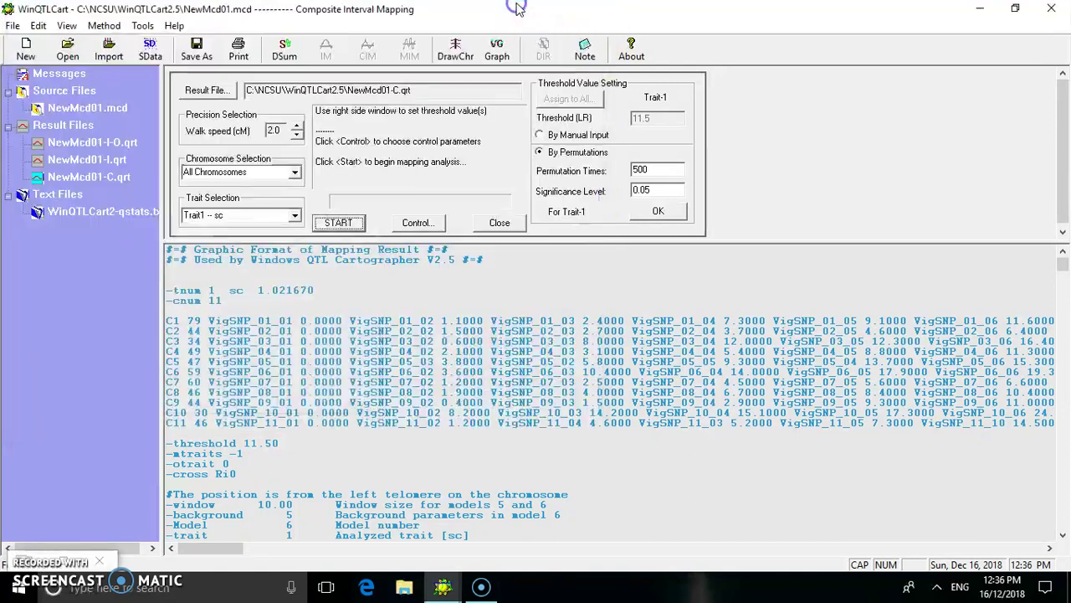
# Step: Open the exported newmcd01-c workbook from the desktop in a maximized Excel window
pyautogui.click(994, 15)
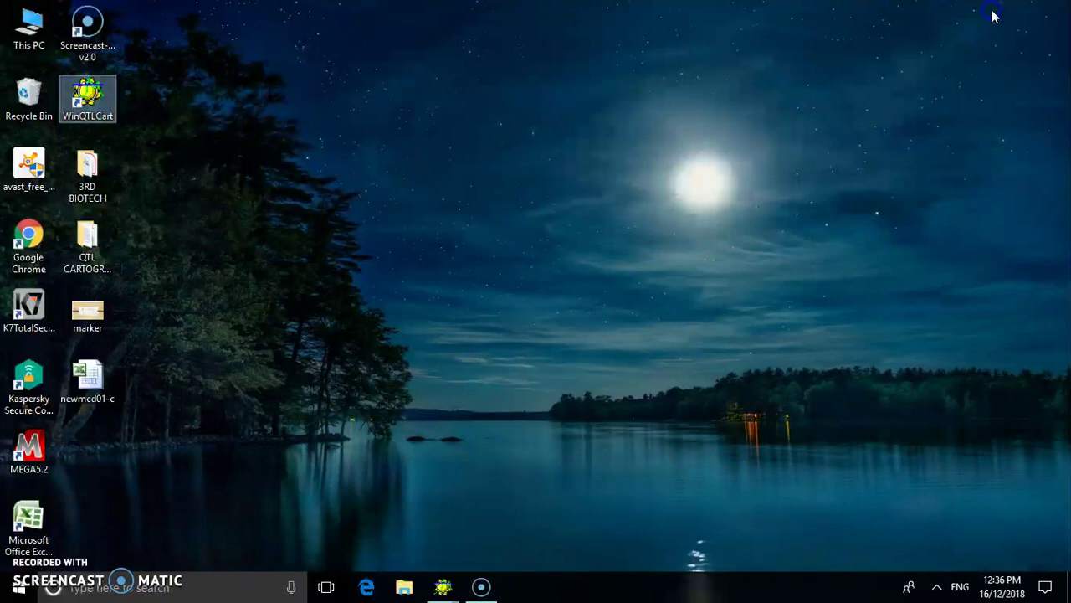
pyautogui.click(723, 112)
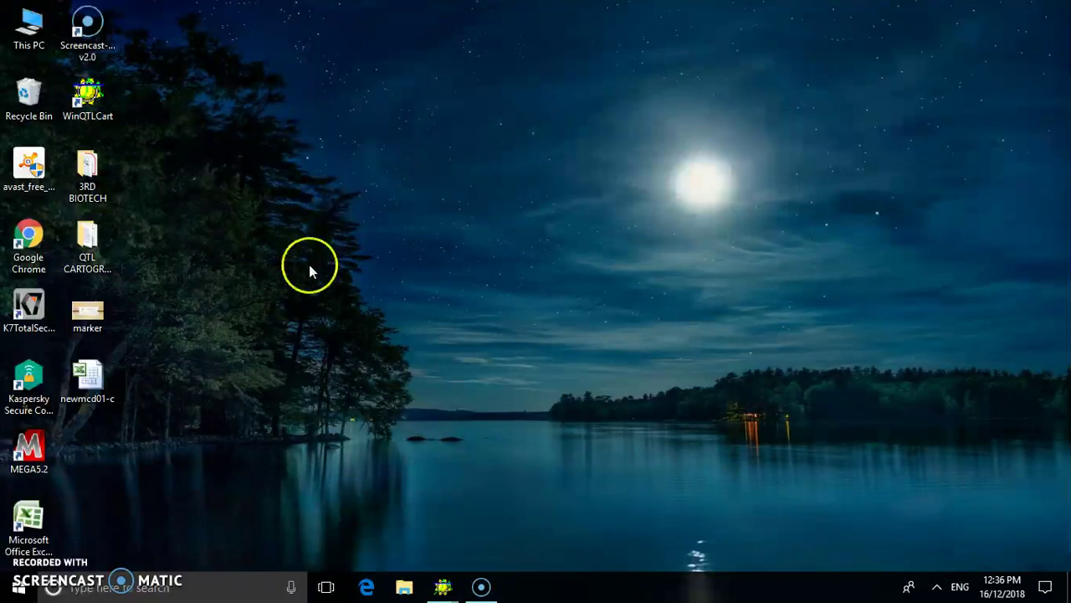
pyautogui.click(107, 384)
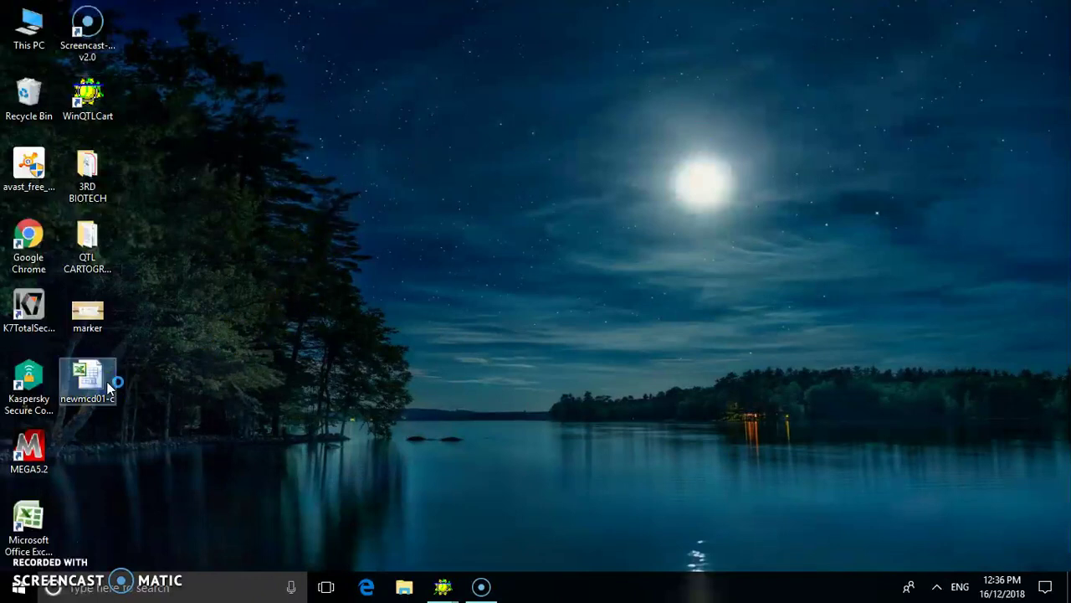
pyautogui.doubleClick(107, 384)
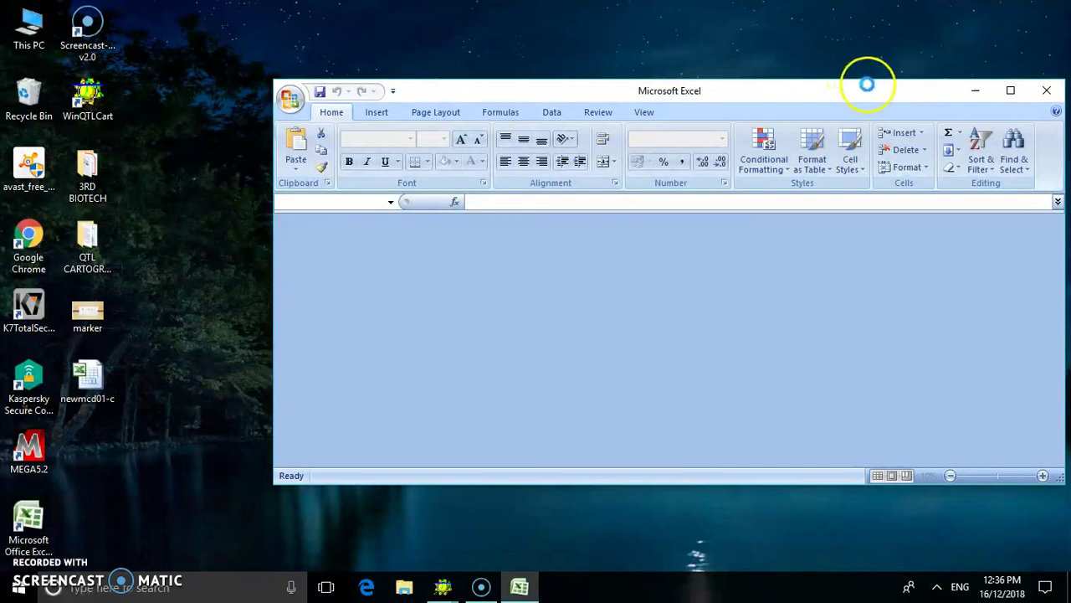
pyautogui.click(1012, 91)
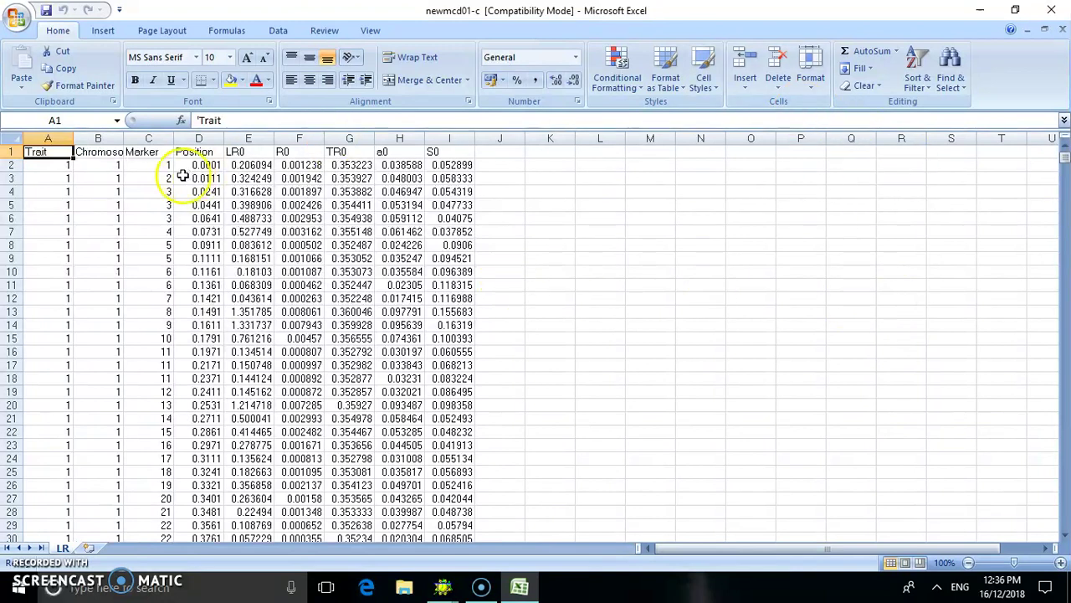
pyautogui.click(255, 150)
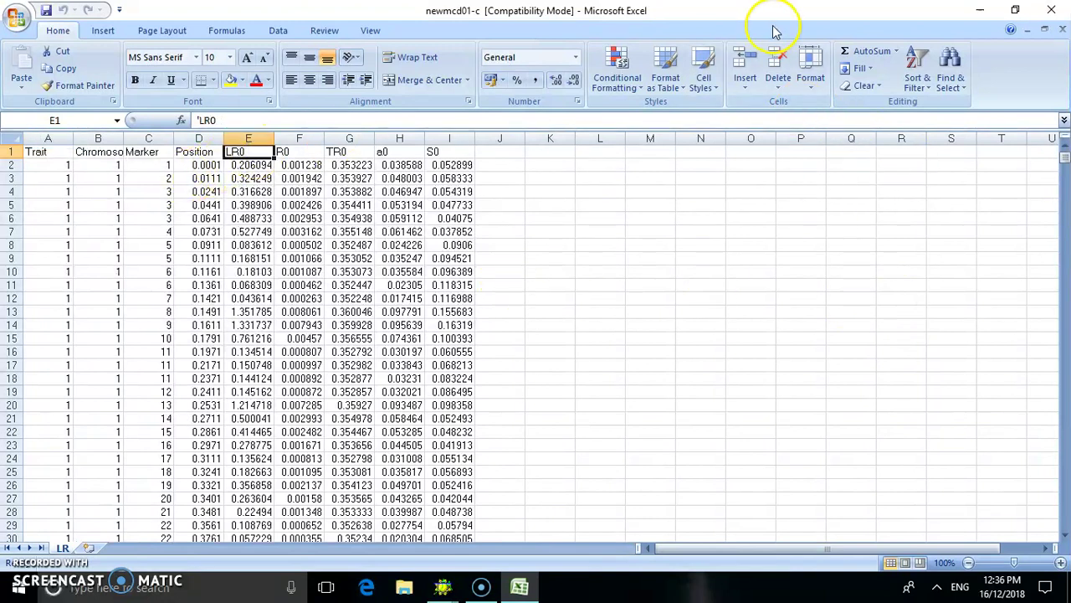
pyautogui.click(754, 82)
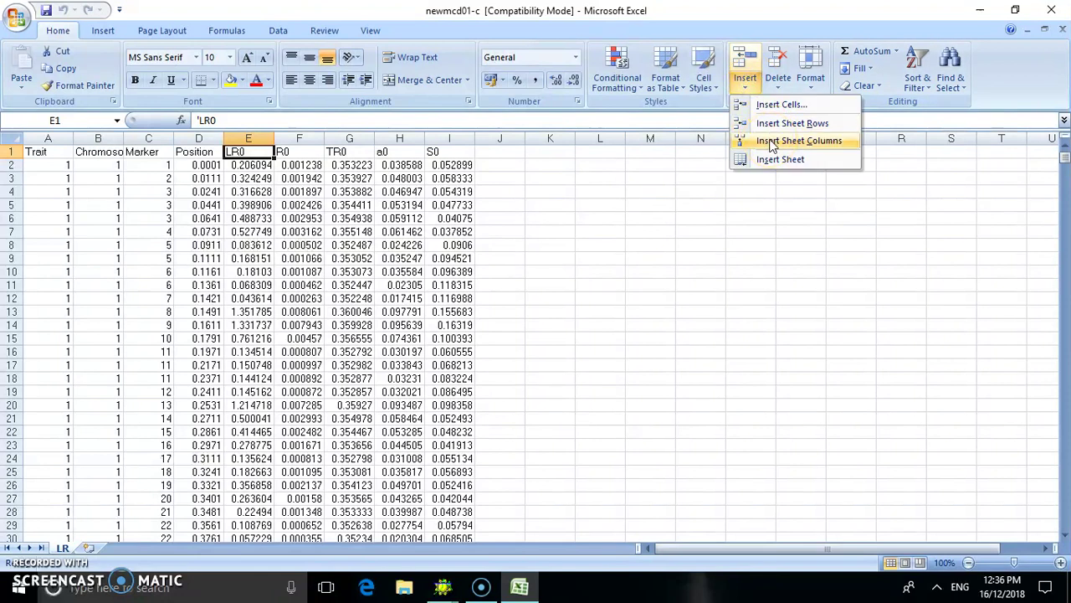
# Step: Insert a new column F before R0 with the heading 'lod'
pyautogui.click(300, 152)
pyautogui.click(299, 151)
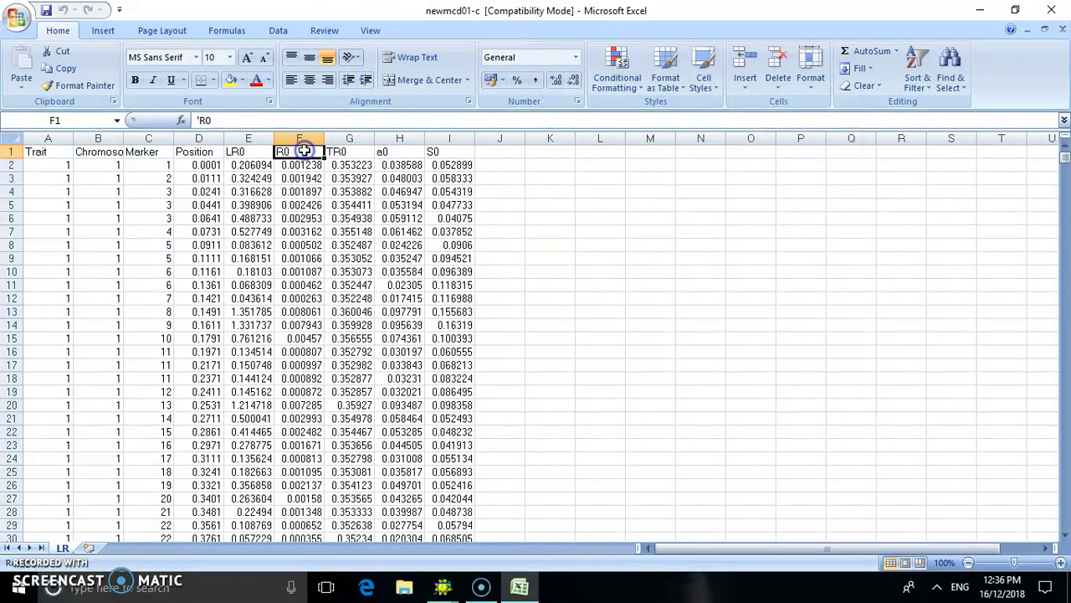
pyautogui.click(762, 90)
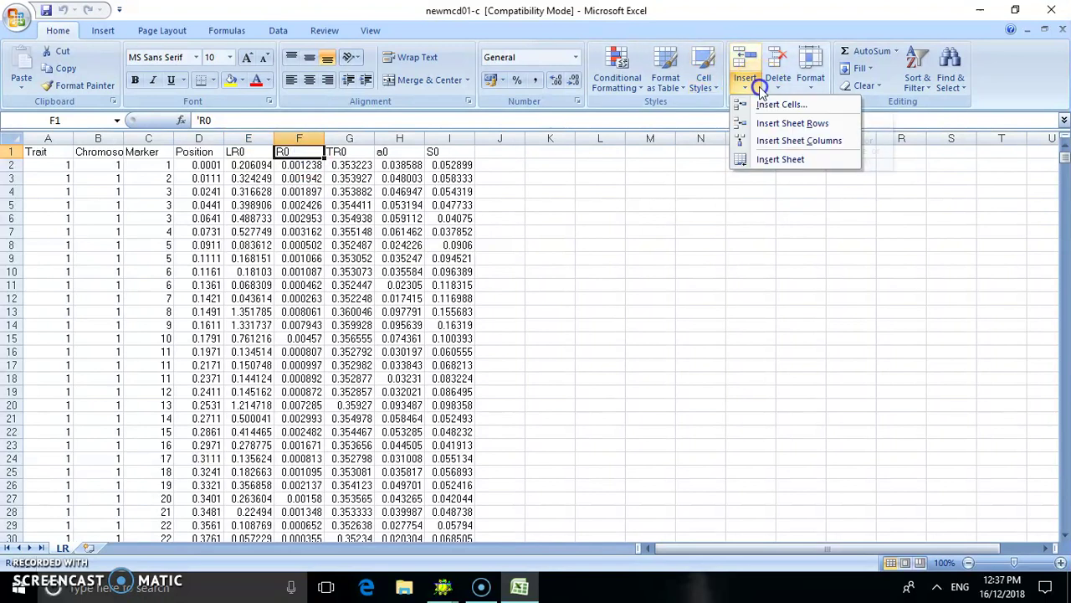
pyautogui.click(775, 142)
pyautogui.click(302, 152)
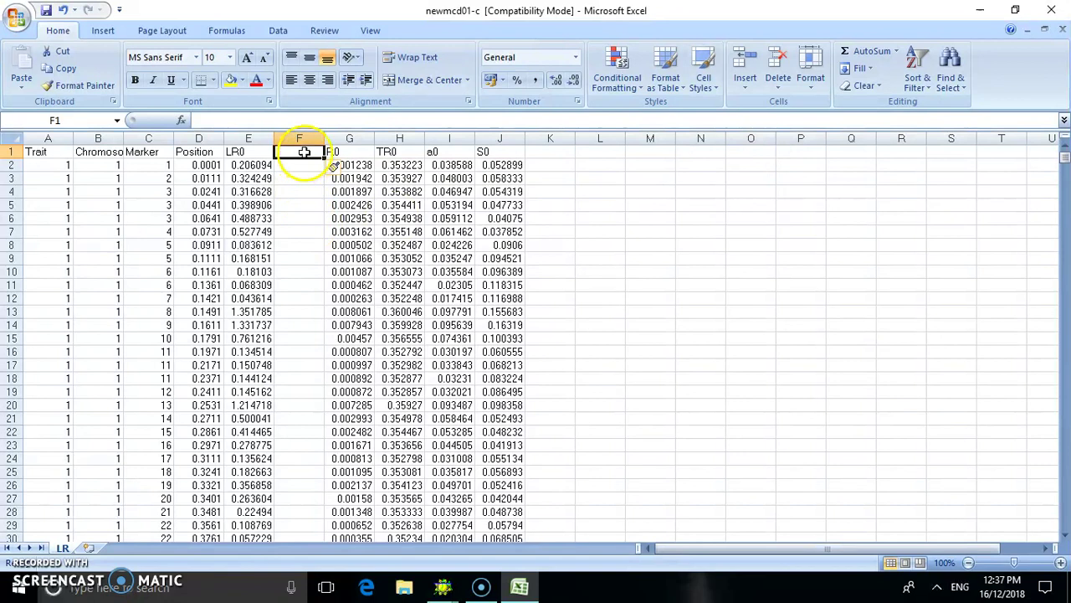
pyautogui.write('lod')
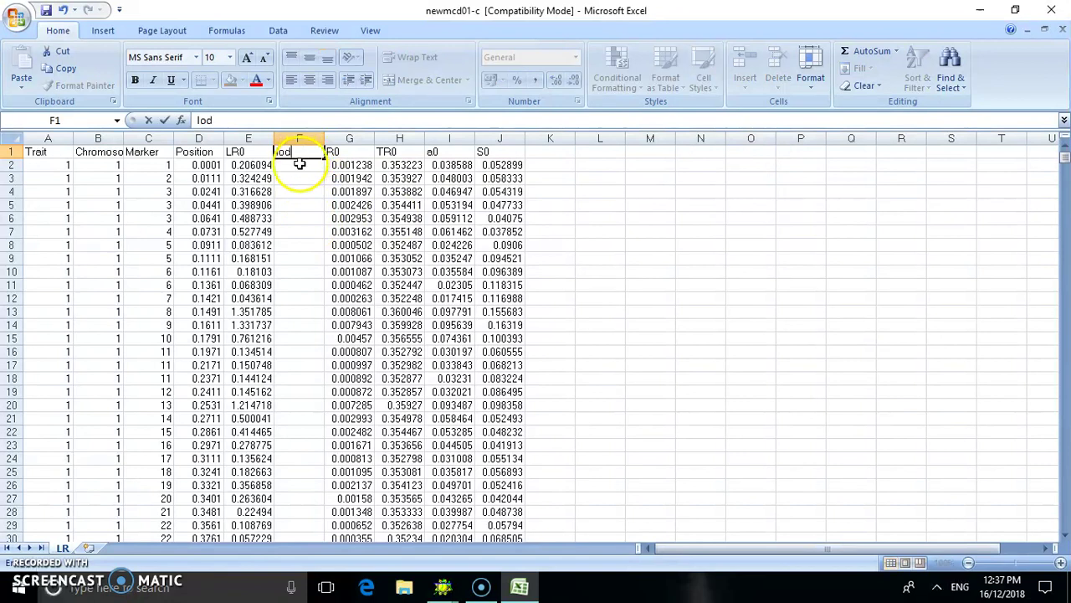
pyautogui.press('Return')
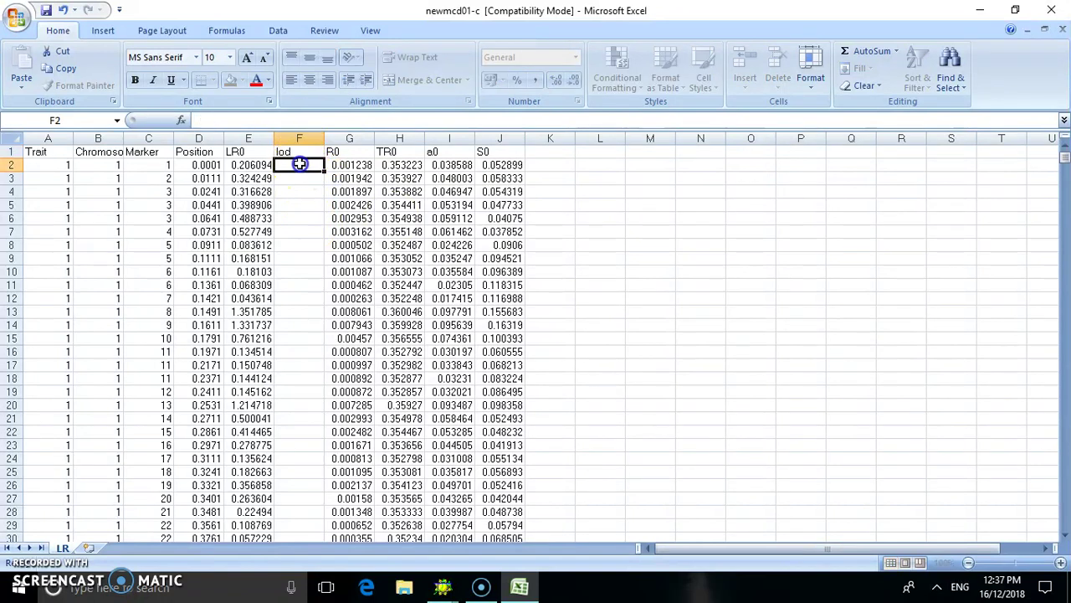
# Step: Enter =E2/4.6 in F2 and fill it down the whole lod column
pyautogui.click(255, 164)
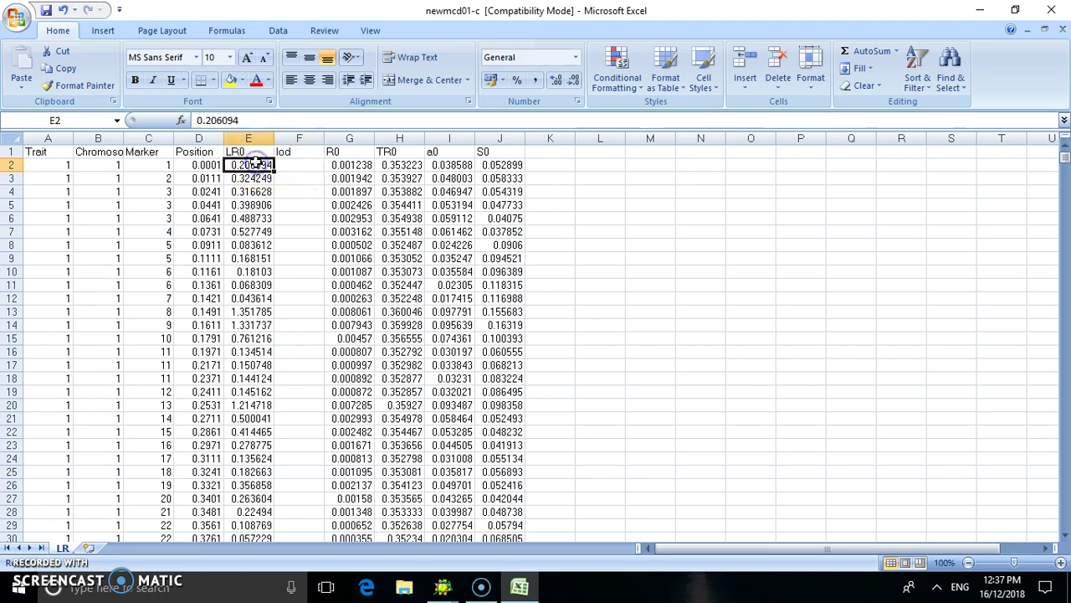
pyautogui.click(285, 165)
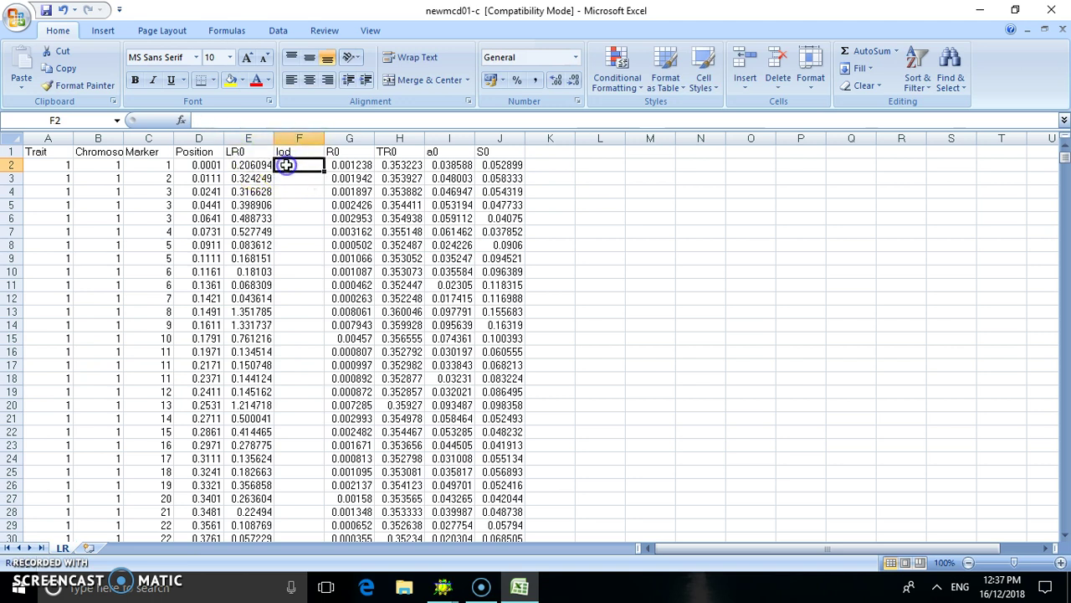
pyautogui.write('=')
pyautogui.click(258, 165)
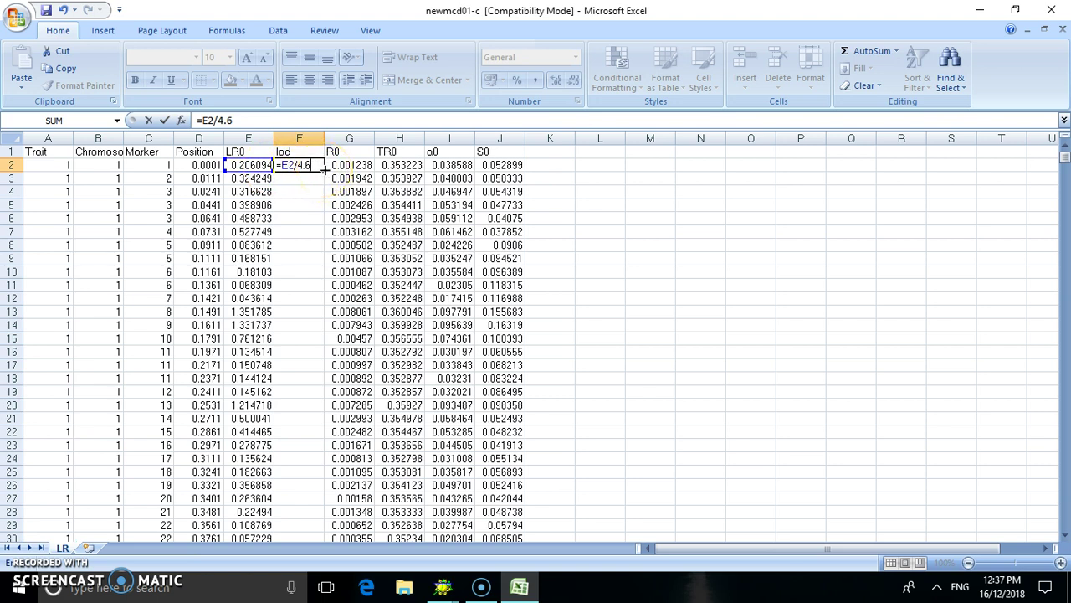
pyautogui.moveTo(324, 170); pyautogui.dragTo(324, 208)
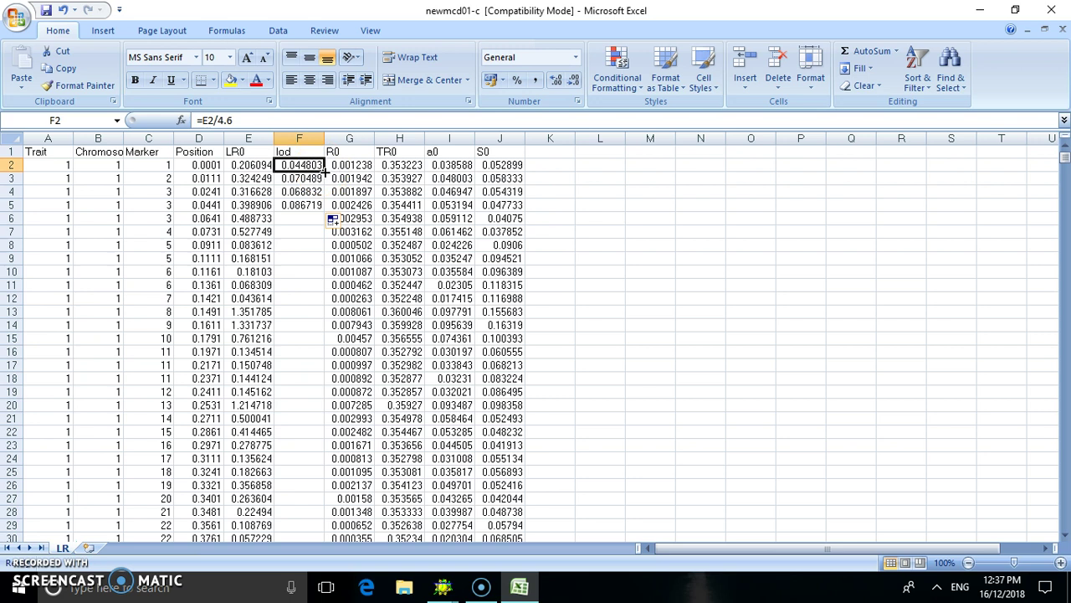
pyautogui.moveTo(324, 170); pyautogui.dragTo(313, 514)
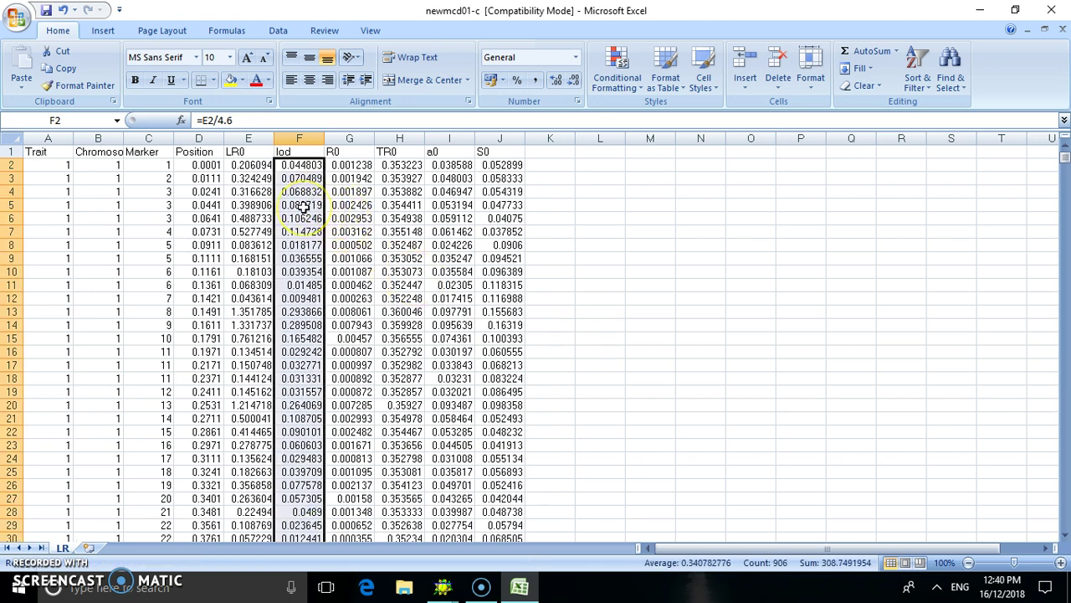
# Step: Sort the table by lod from largest to smallest, expanding the selection
pyautogui.click(930, 86)
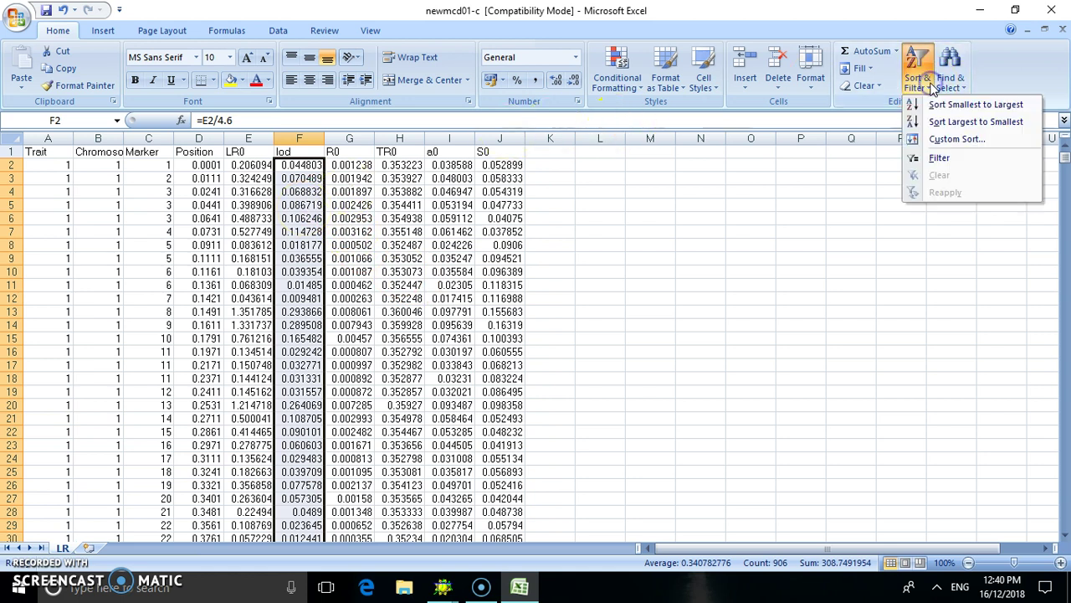
pyautogui.click(943, 123)
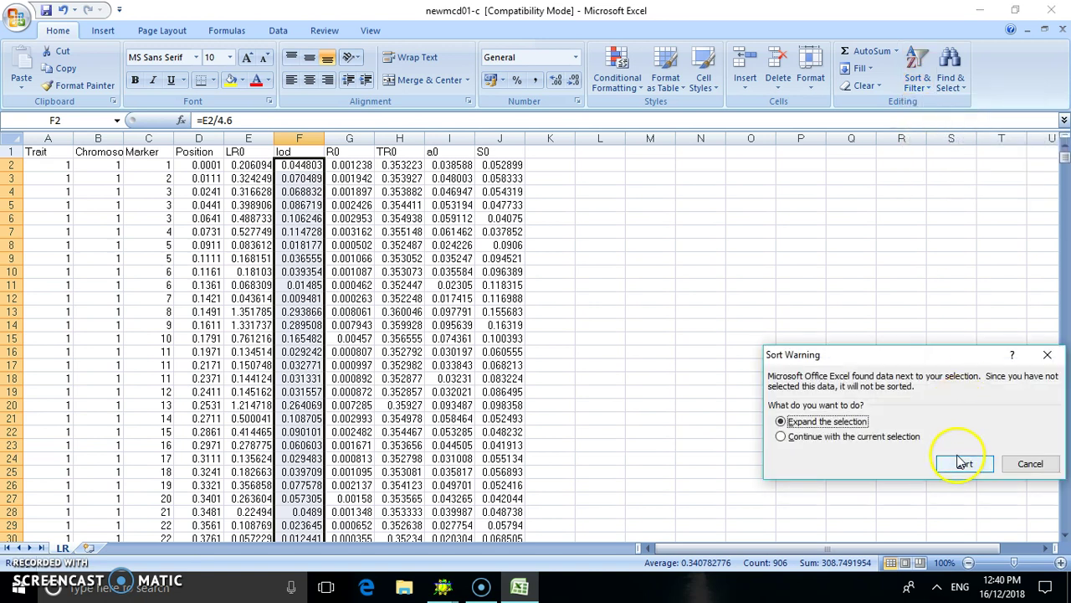
pyautogui.click(963, 462)
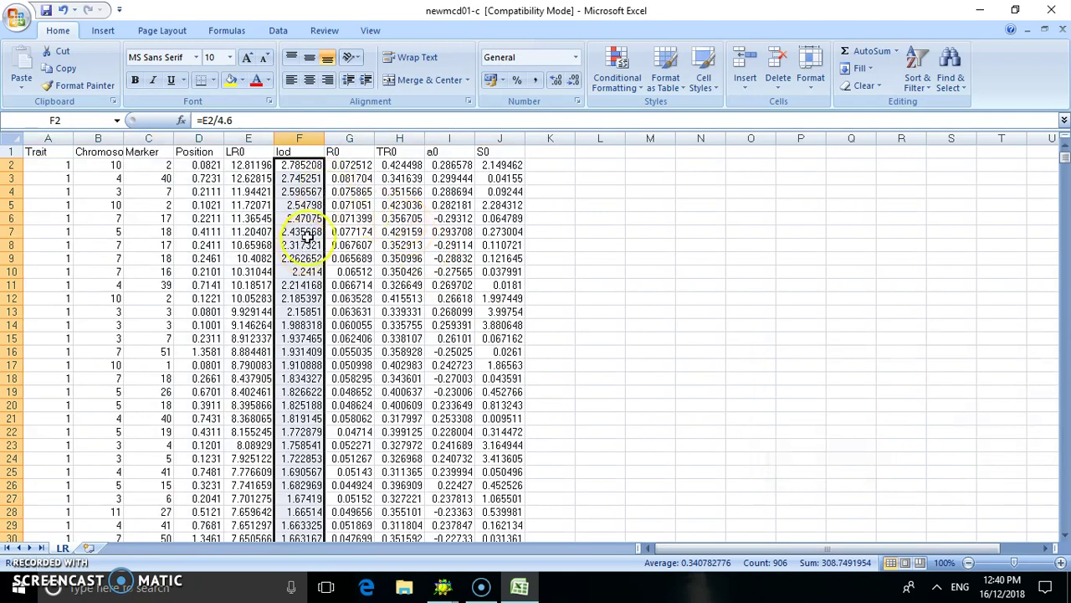
# Step: Fill the top-ranked row 2 yellow and close the workbook
pyautogui.click(69, 165)
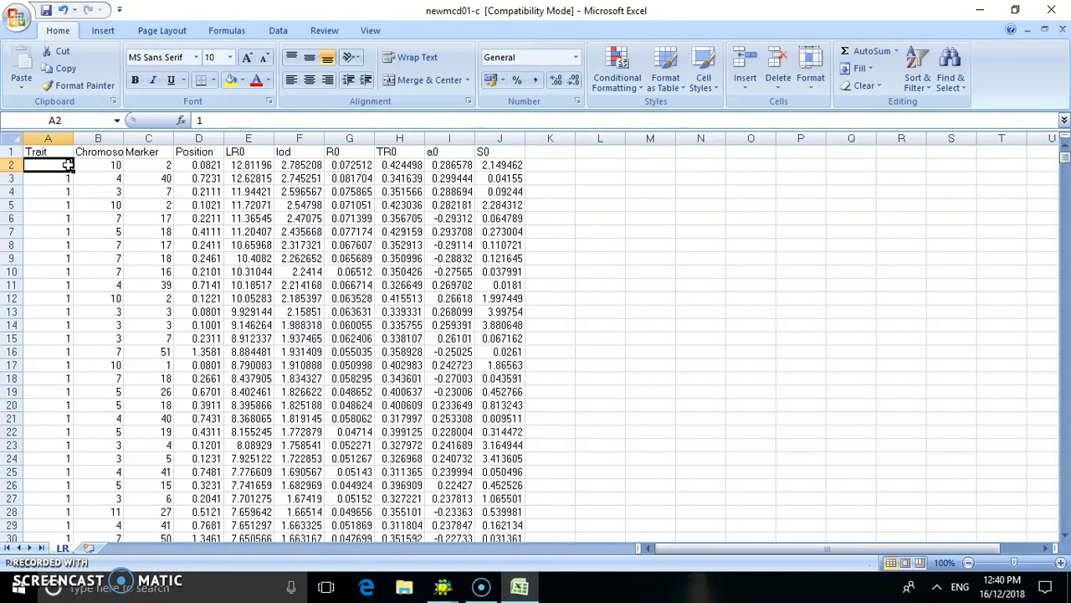
pyautogui.moveTo(68, 165); pyautogui.dragTo(506, 166)
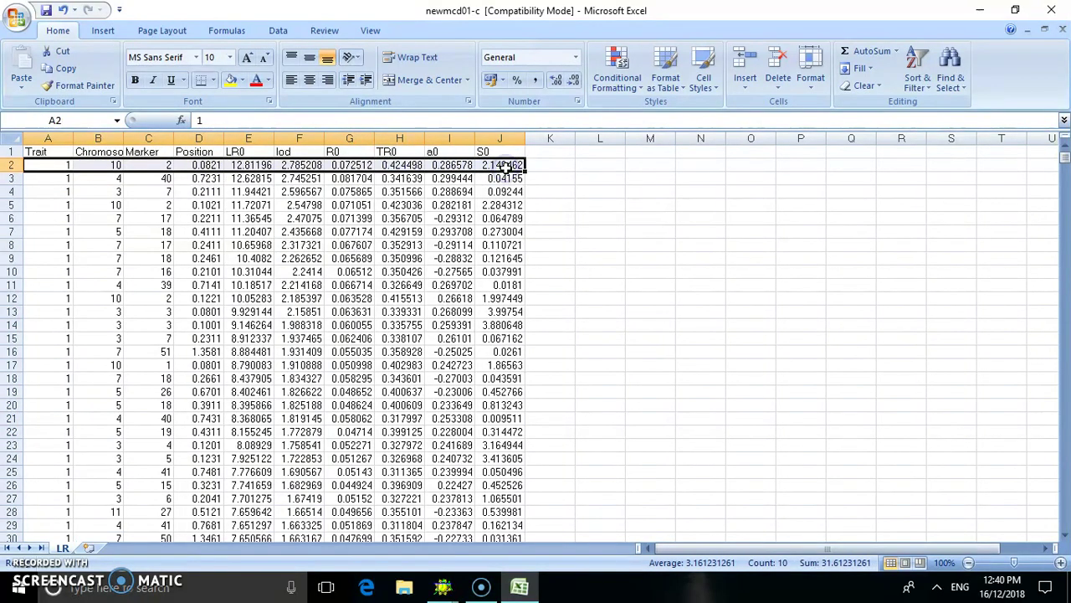
pyautogui.click(231, 80)
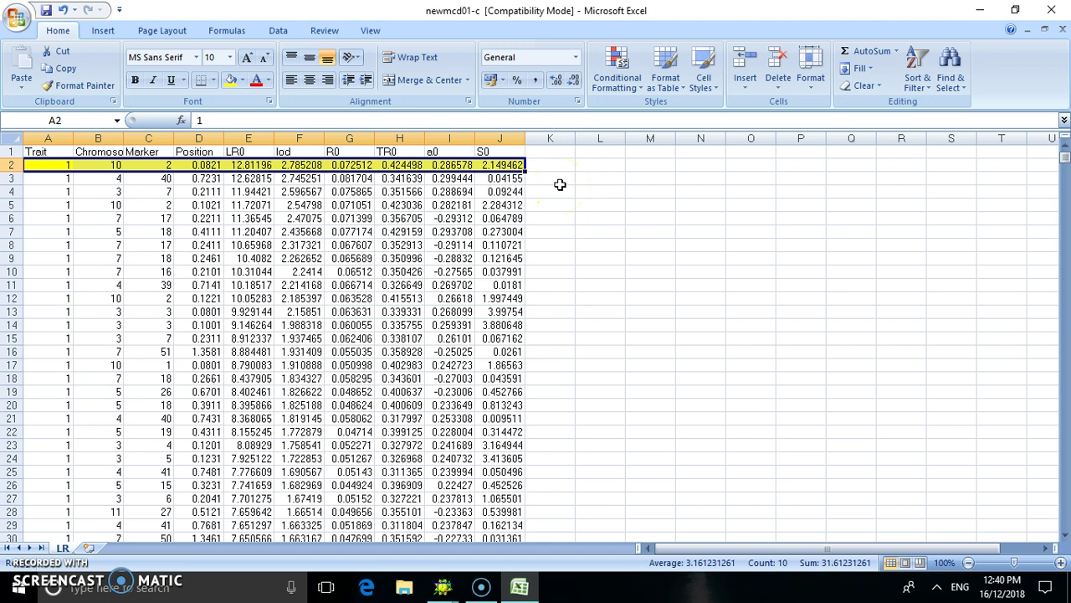
pyautogui.click(1056, 9)
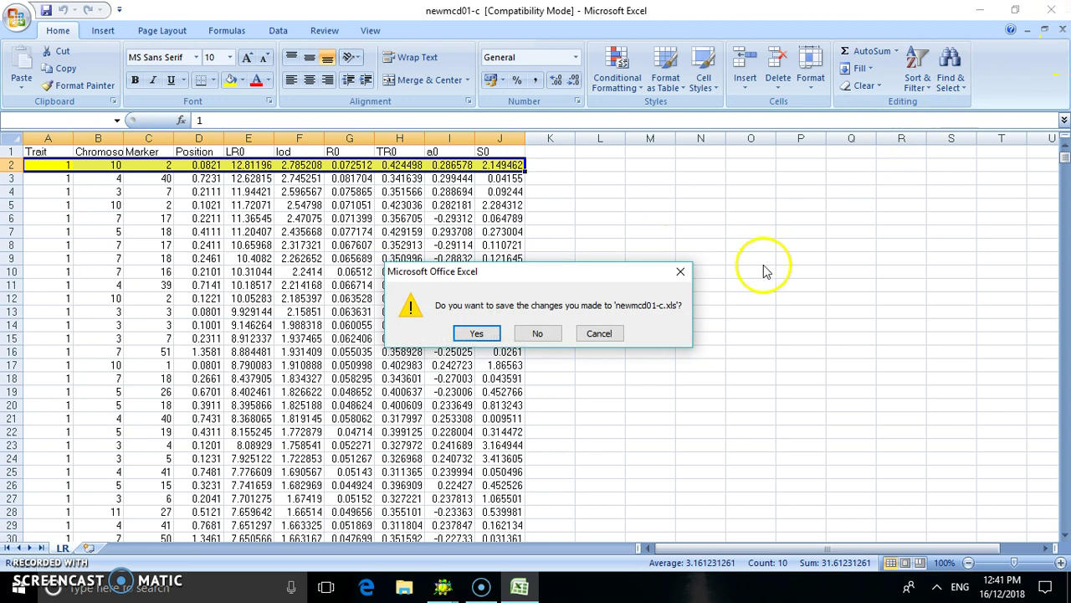